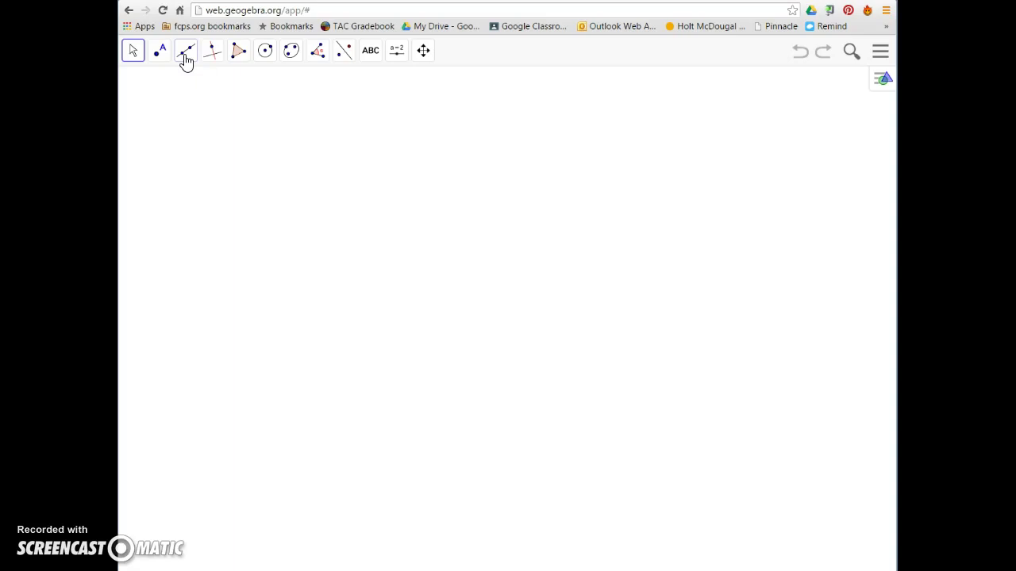
# Draw a gently rising line through two new points, A and B, across the middle of the blank canvas
pyautogui.click(185, 61)
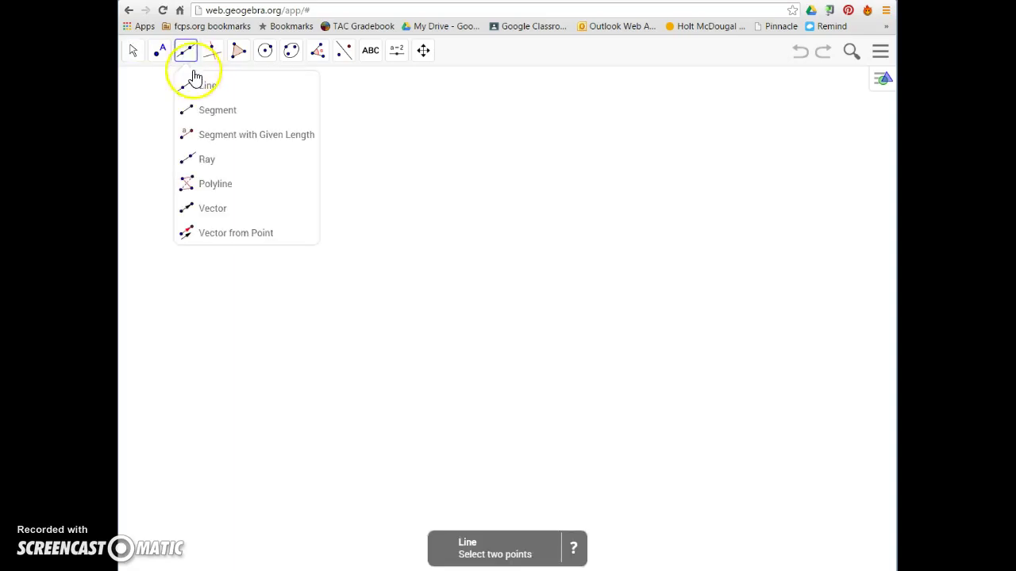
pyautogui.click(208, 89)
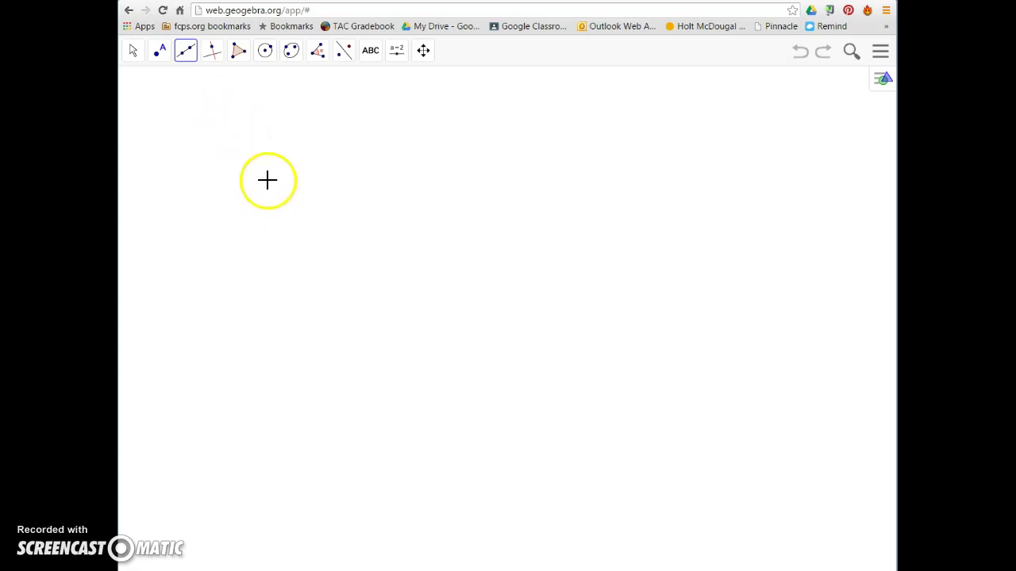
pyautogui.click(182, 52)
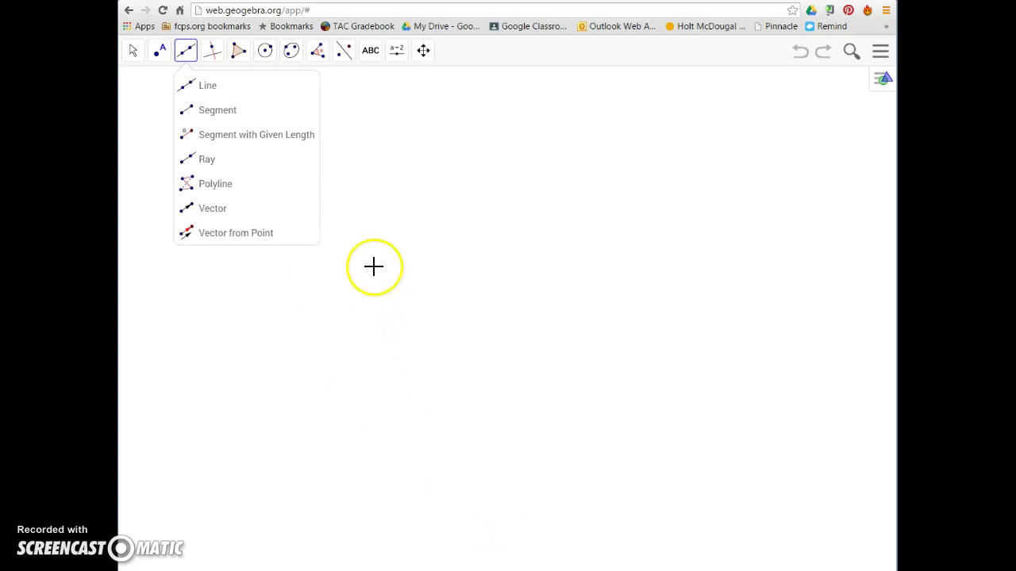
pyautogui.click(176, 85)
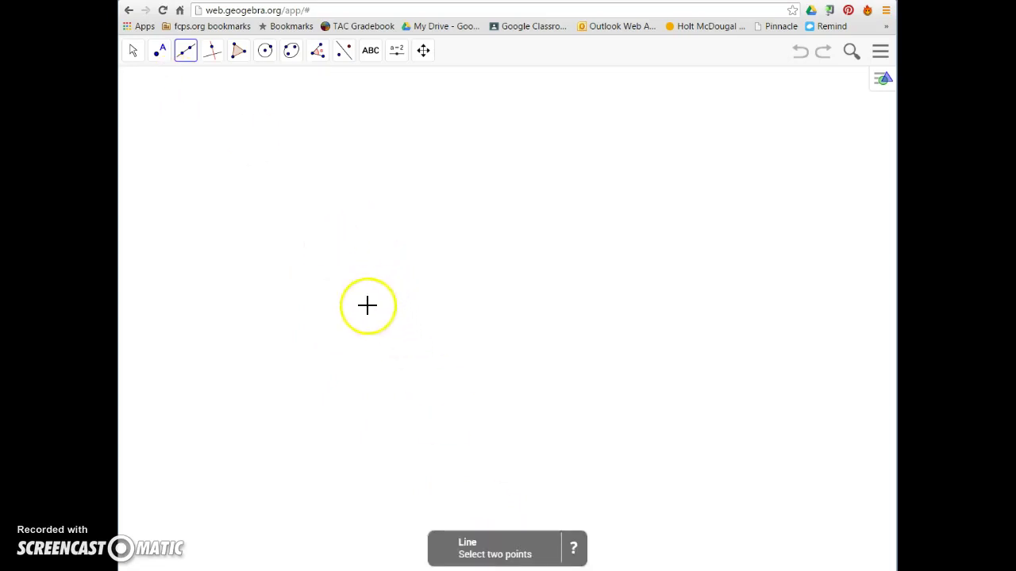
pyautogui.click(344, 323)
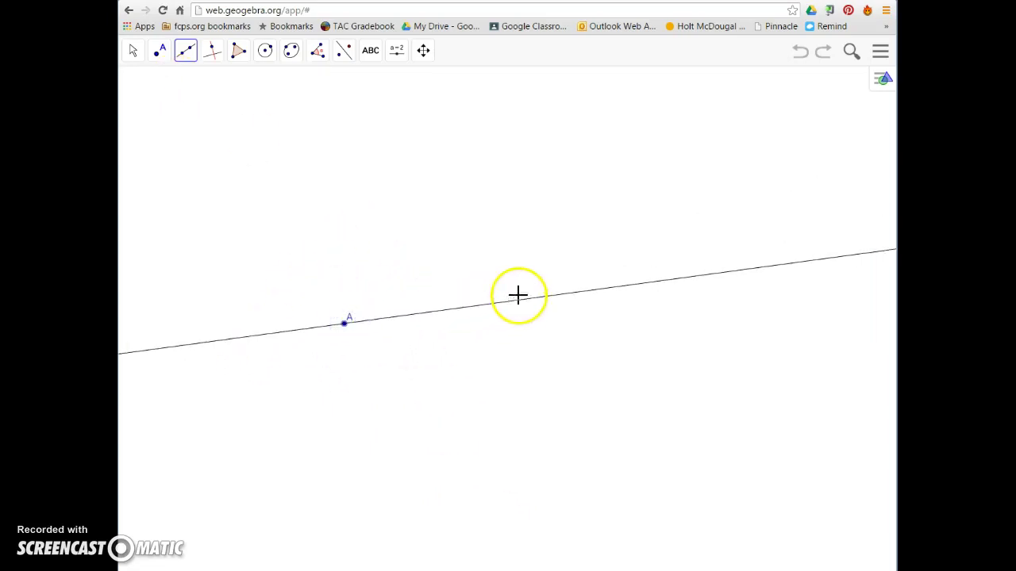
pyautogui.click(531, 292)
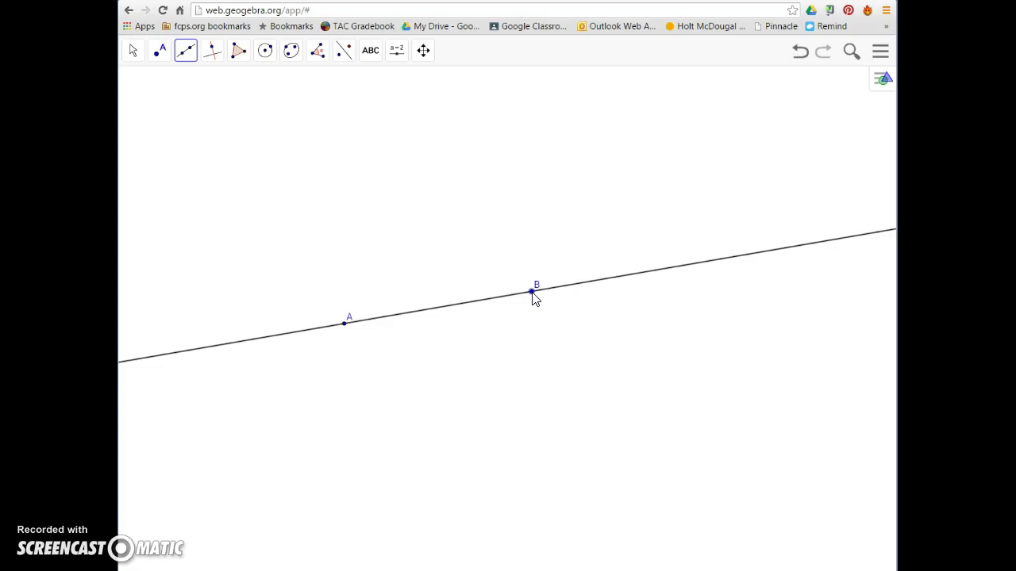
# Draw segment CD above line AB, rising slightly from C to D
pyautogui.click(187, 52)
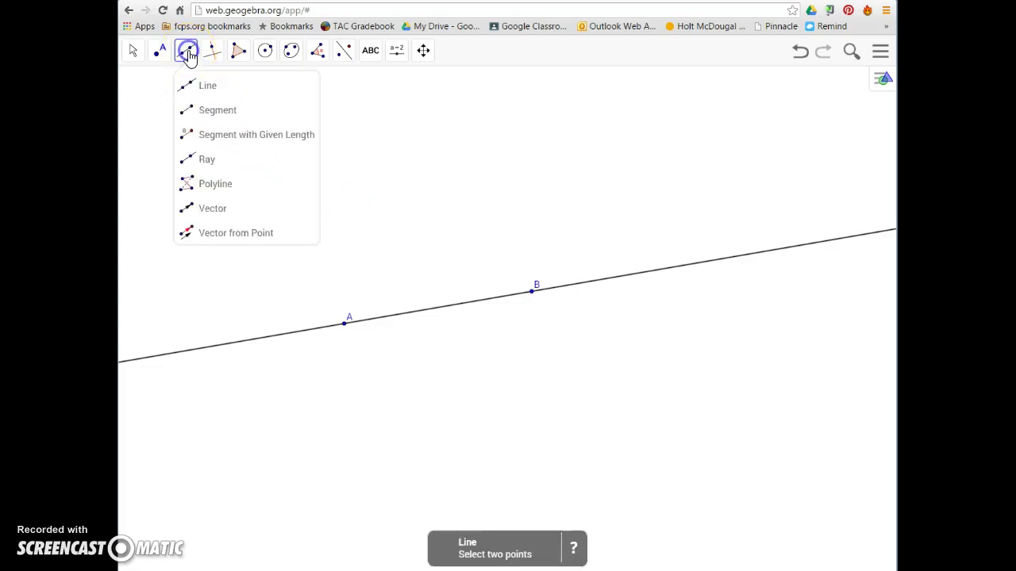
pyautogui.click(203, 112)
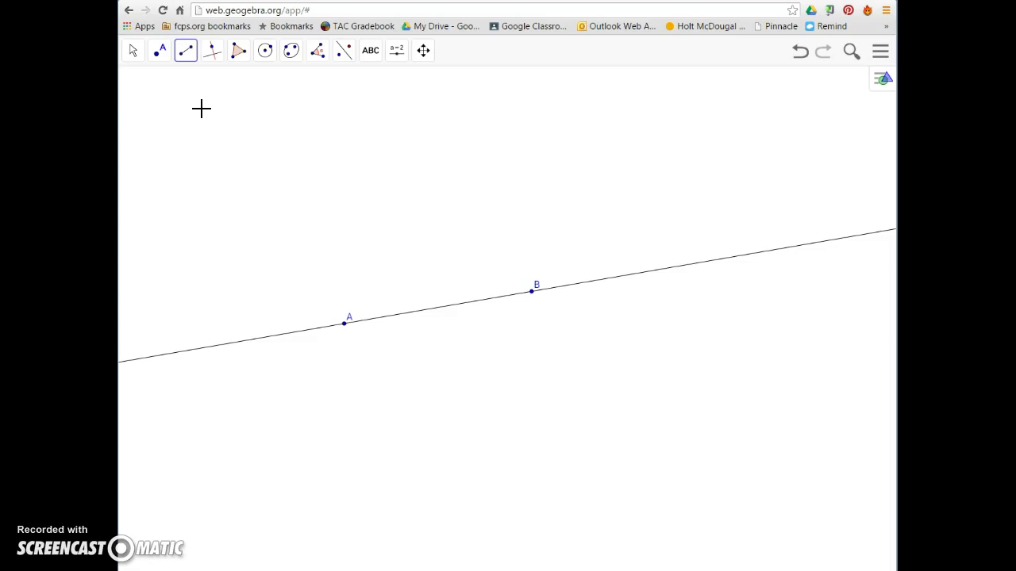
pyautogui.click(293, 209)
pyautogui.click(496, 167)
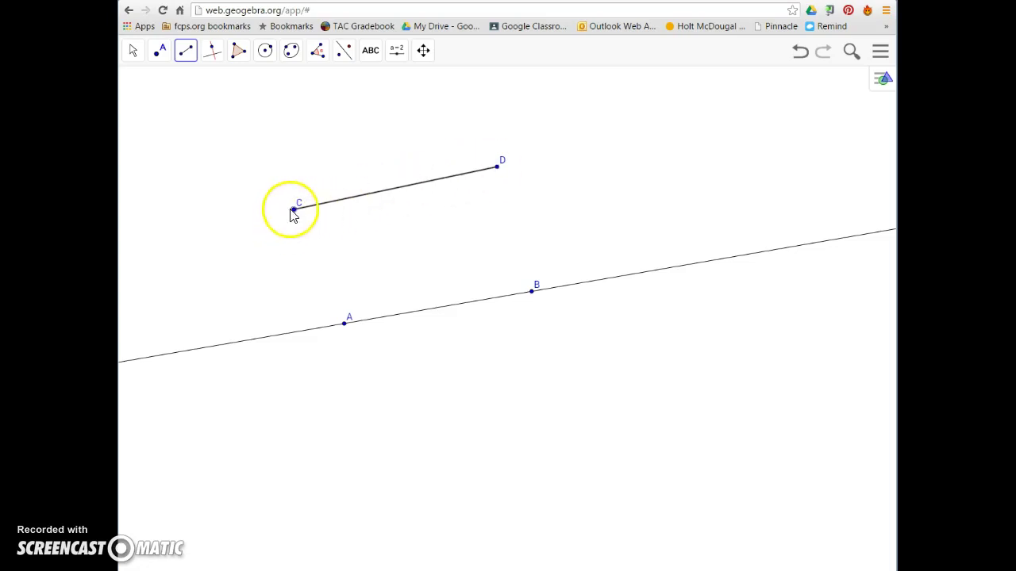
# Draw a segment joining point C to point A on the line
pyautogui.click(185, 50)
pyautogui.click(209, 112)
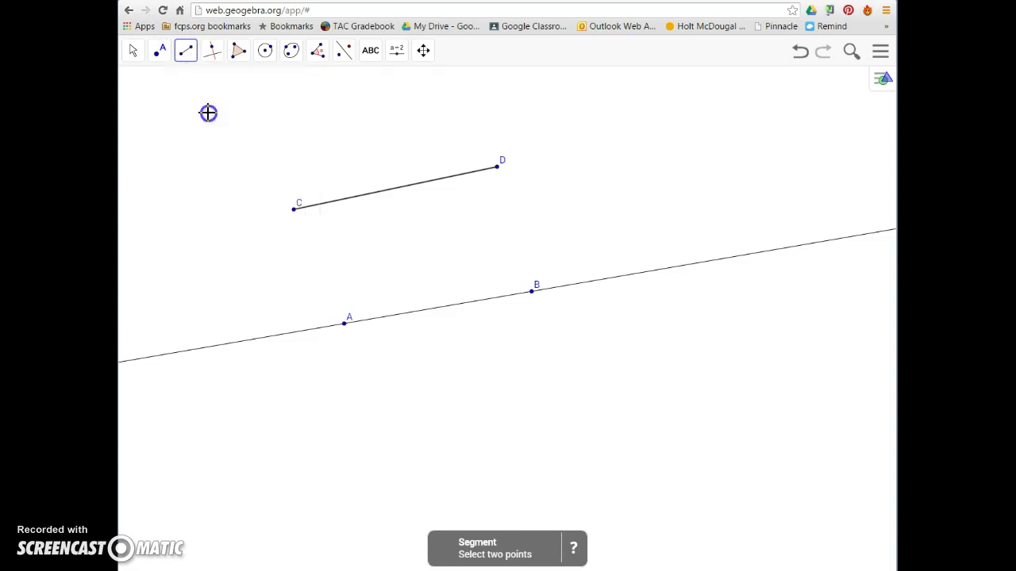
pyautogui.click(294, 210)
pyautogui.click(345, 324)
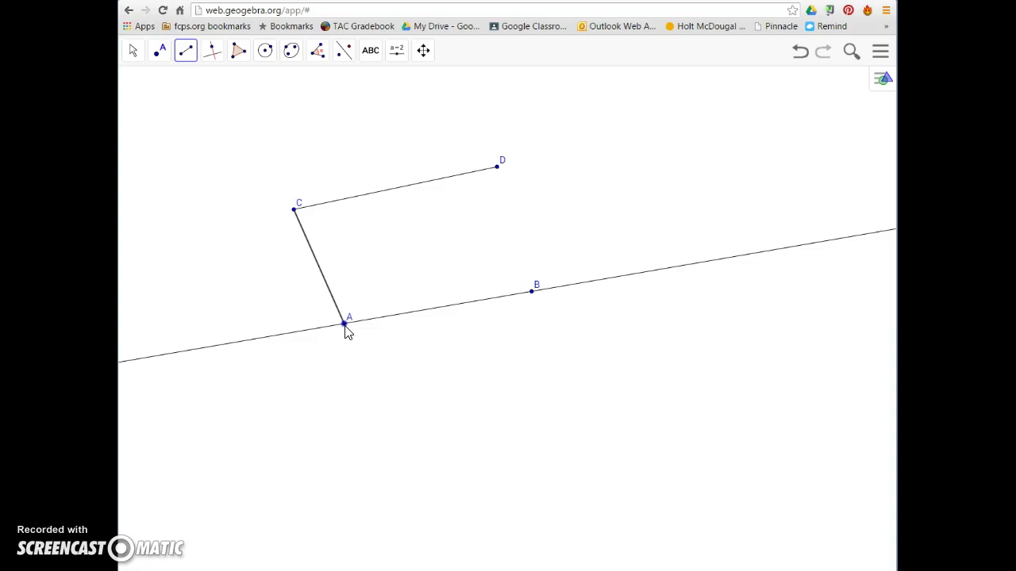
# Draw a ray starting at point D and passing through point B
pyautogui.click(187, 57)
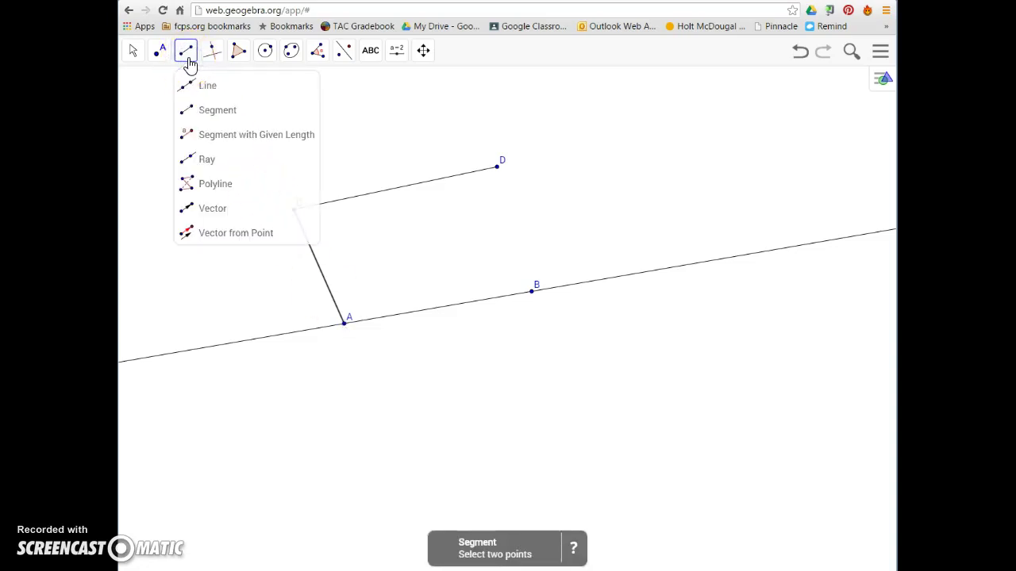
pyautogui.moveTo(189, 70); pyautogui.dragTo(200, 164)
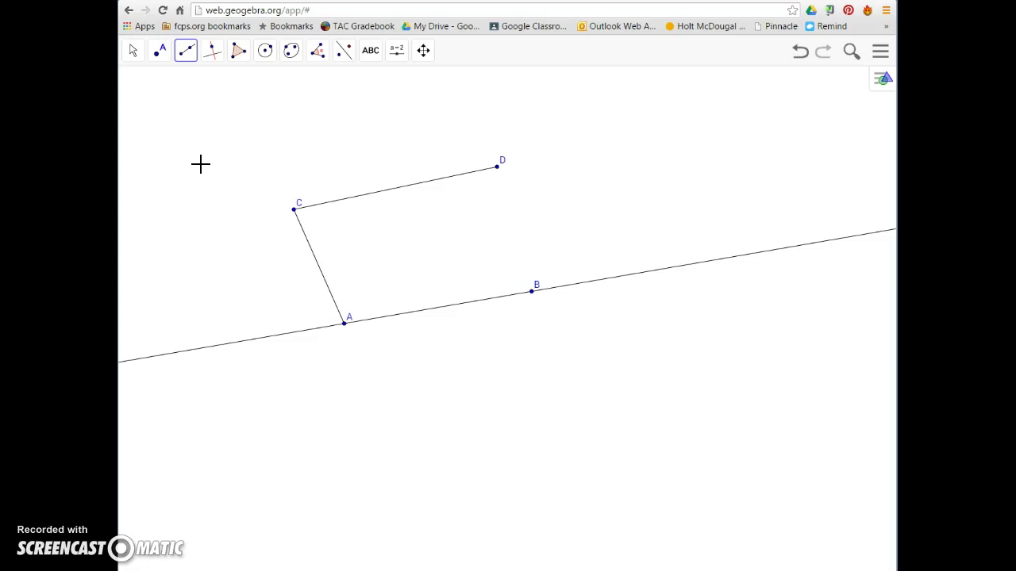
pyautogui.click(496, 166)
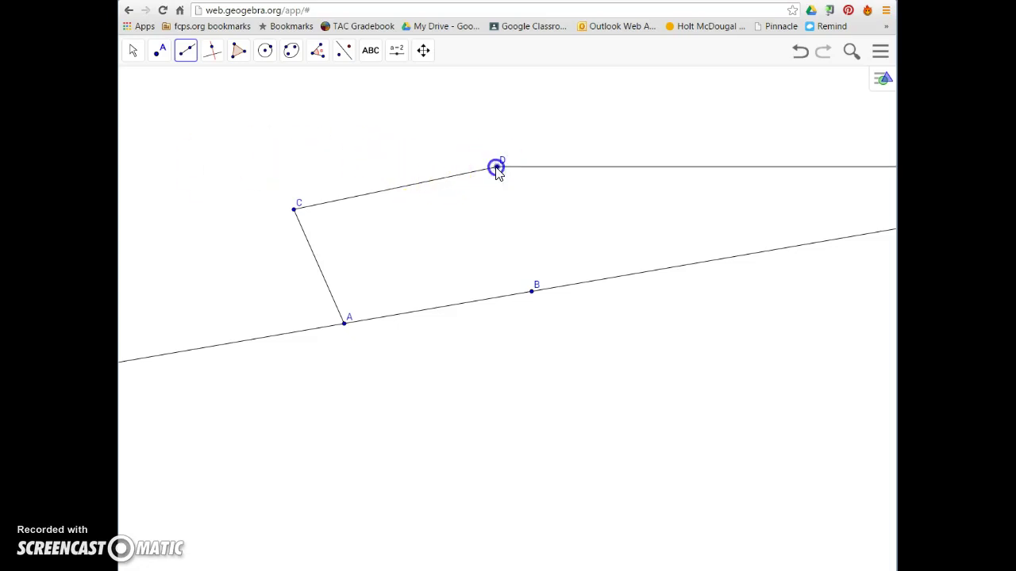
pyautogui.moveTo(496, 169); pyautogui.dragTo(533, 294)
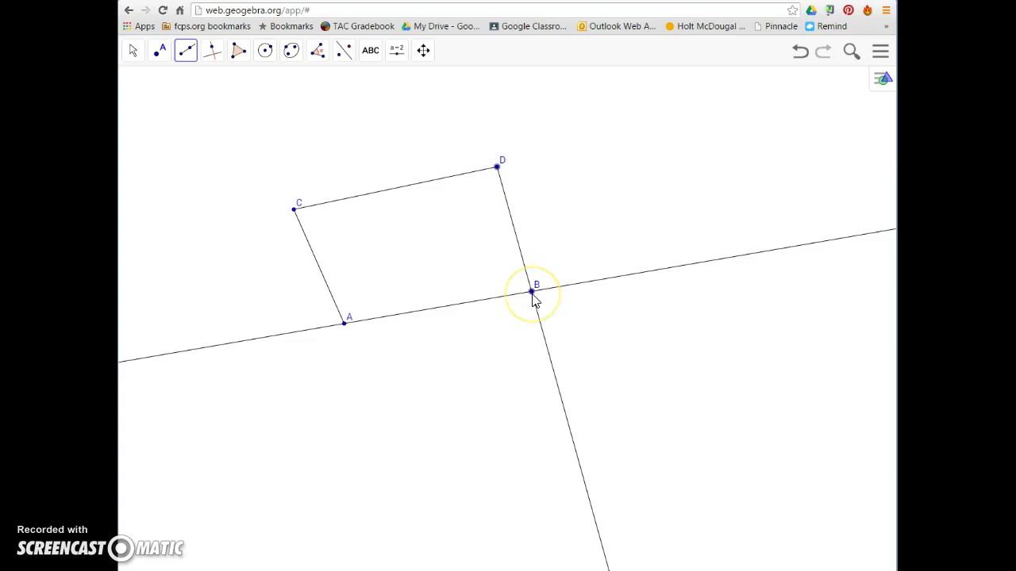
pyautogui.click(533, 299)
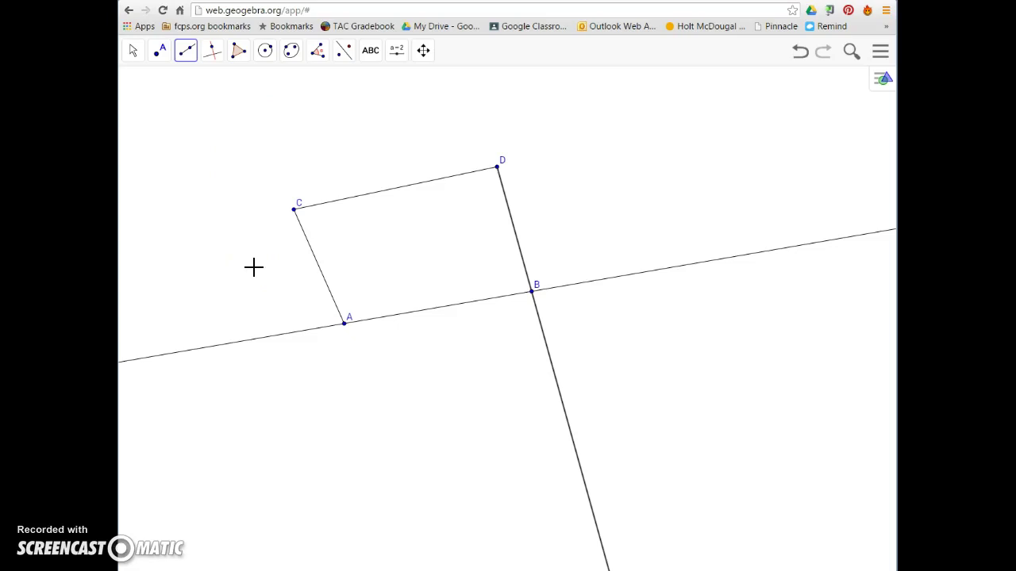
pyautogui.click(294, 210)
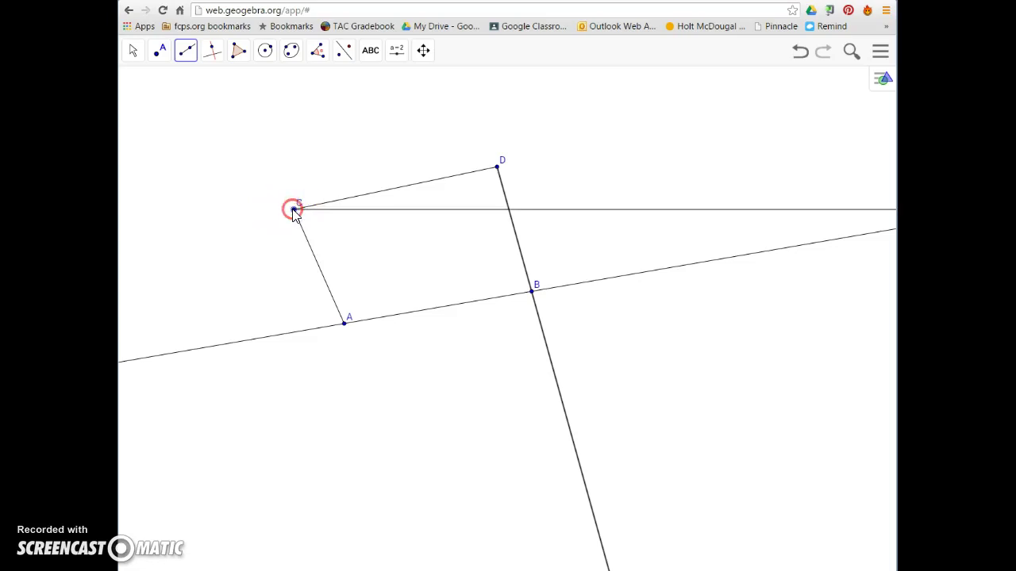
pyautogui.click(294, 210)
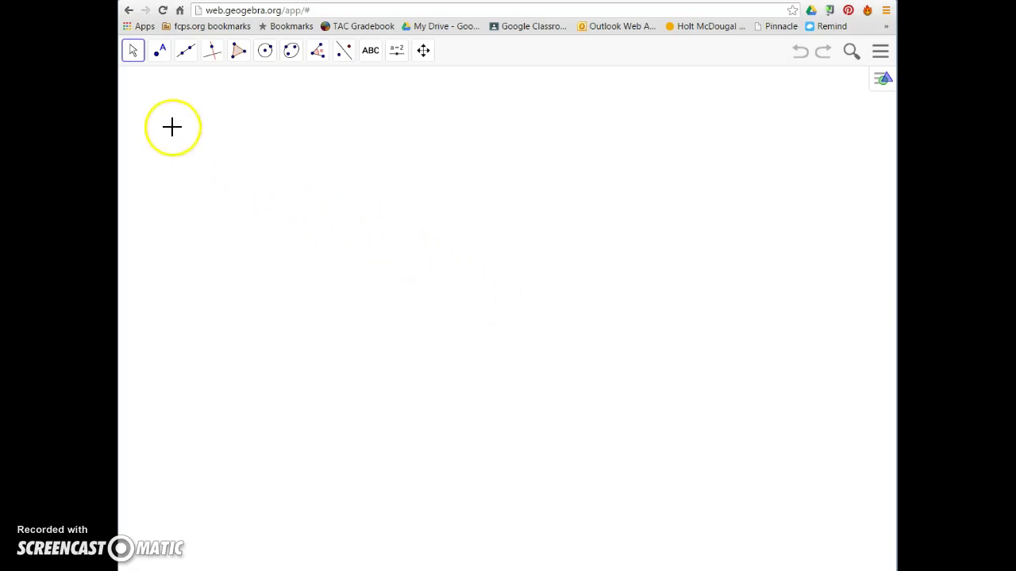
# Draw a rising line through two new points across the lower part of the blank canvas
pyautogui.click(185, 52)
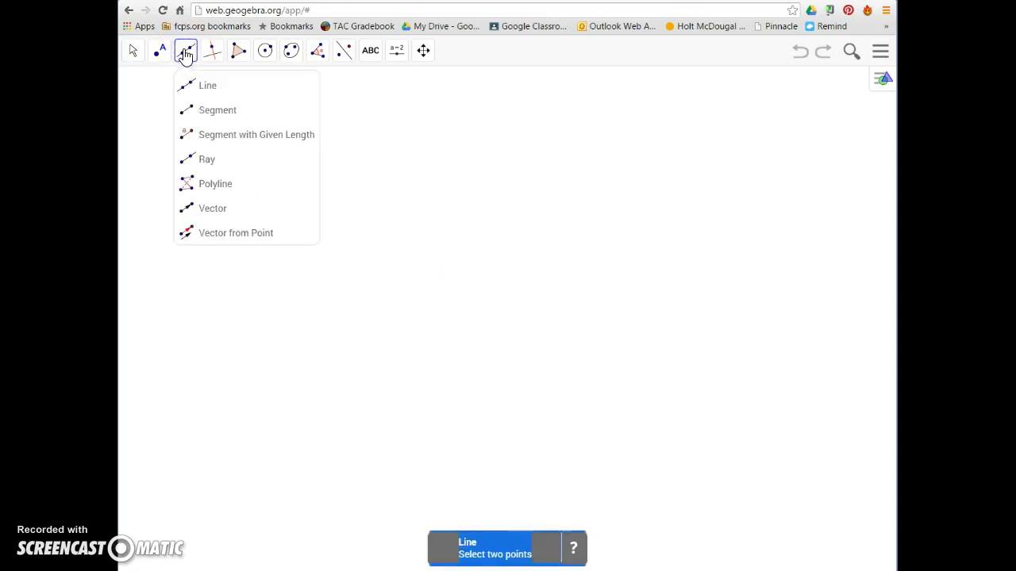
pyautogui.click(207, 85)
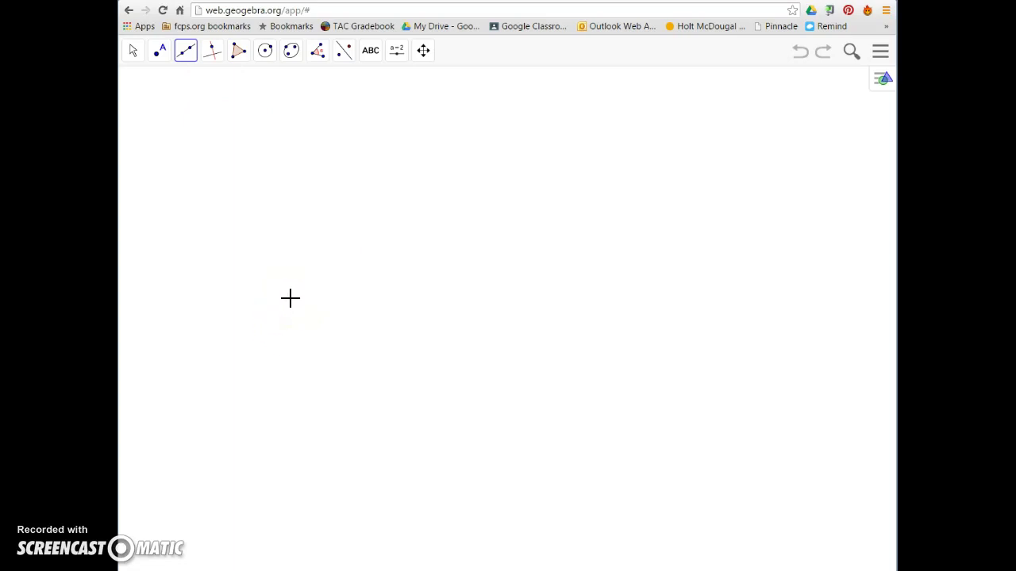
pyautogui.moveTo(290, 318); pyautogui.dragTo(301, 419)
pyautogui.click(470, 364)
pyautogui.click(508, 351)
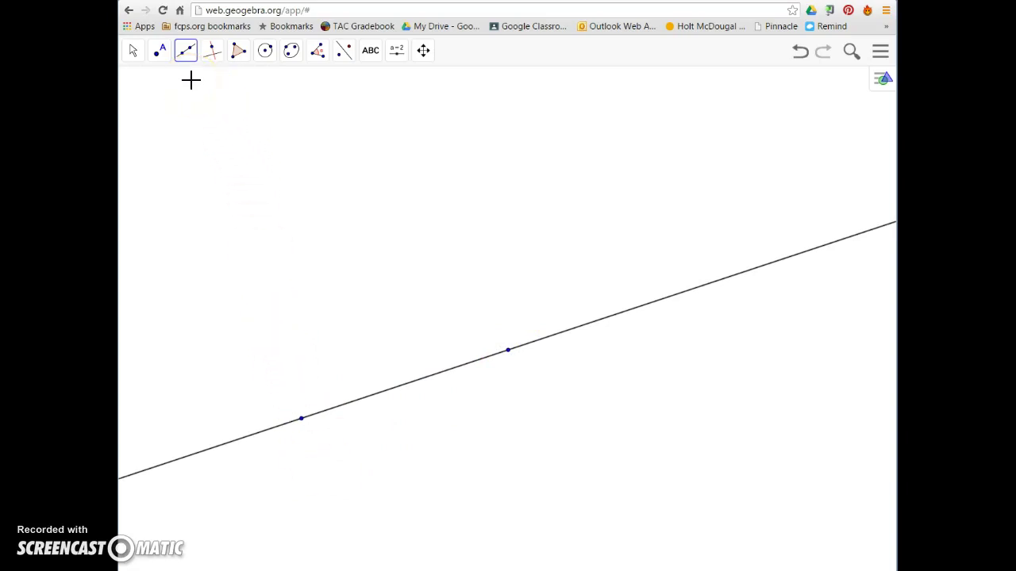
# Draw a nearly horizontal segment between two new points above the line
pyautogui.click(186, 50)
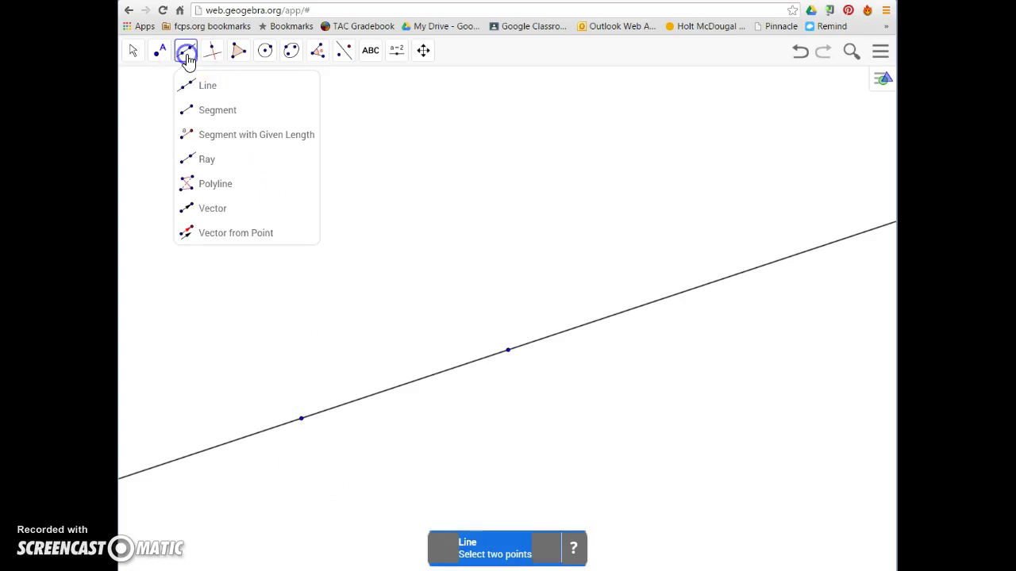
pyautogui.click(210, 108)
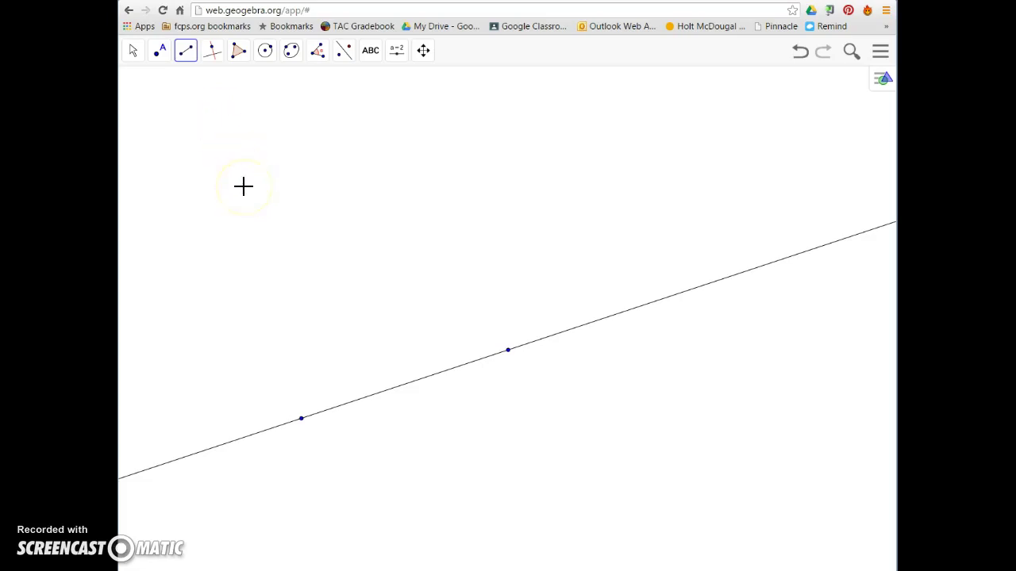
pyautogui.click(244, 187)
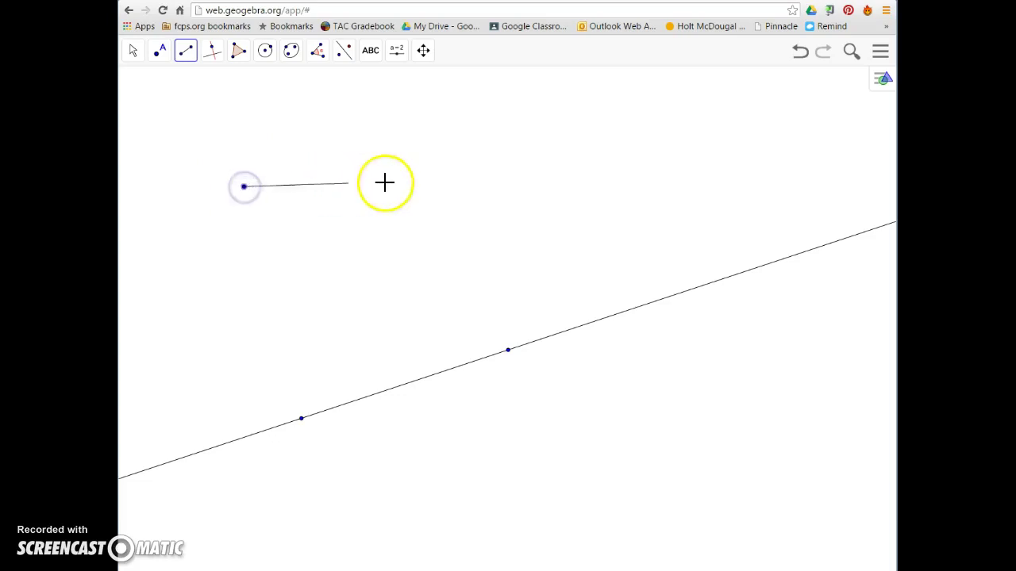
pyautogui.click(463, 185)
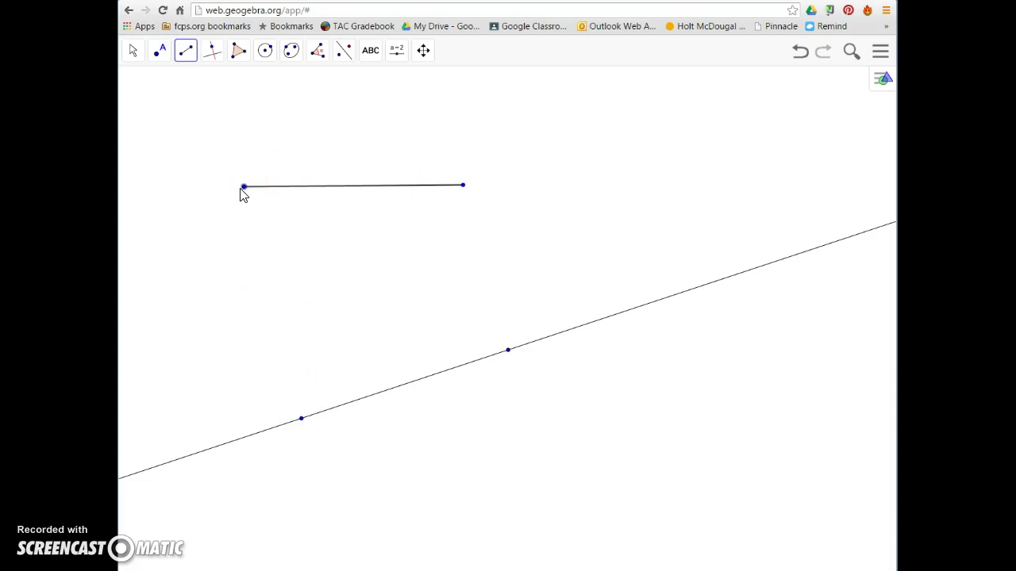
# Draw a segment joining the upper segment's left endpoint to the line's left point
pyautogui.click(185, 50)
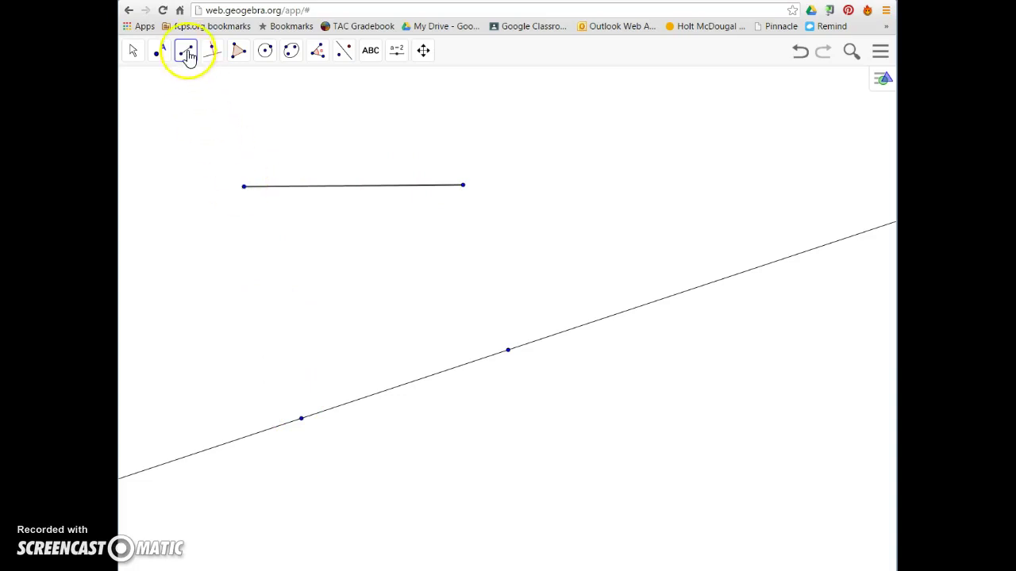
pyautogui.click(202, 113)
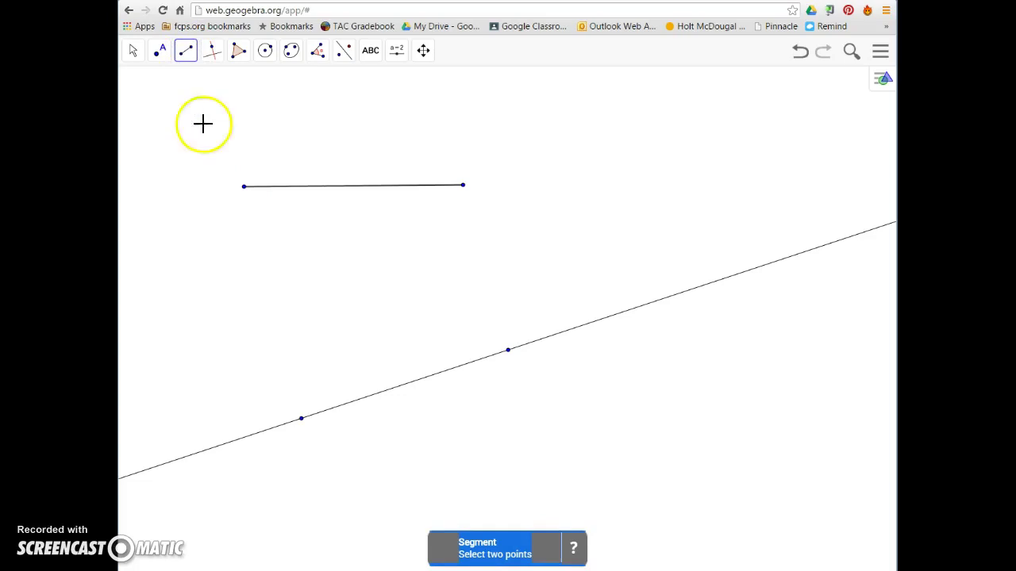
pyautogui.click(245, 188)
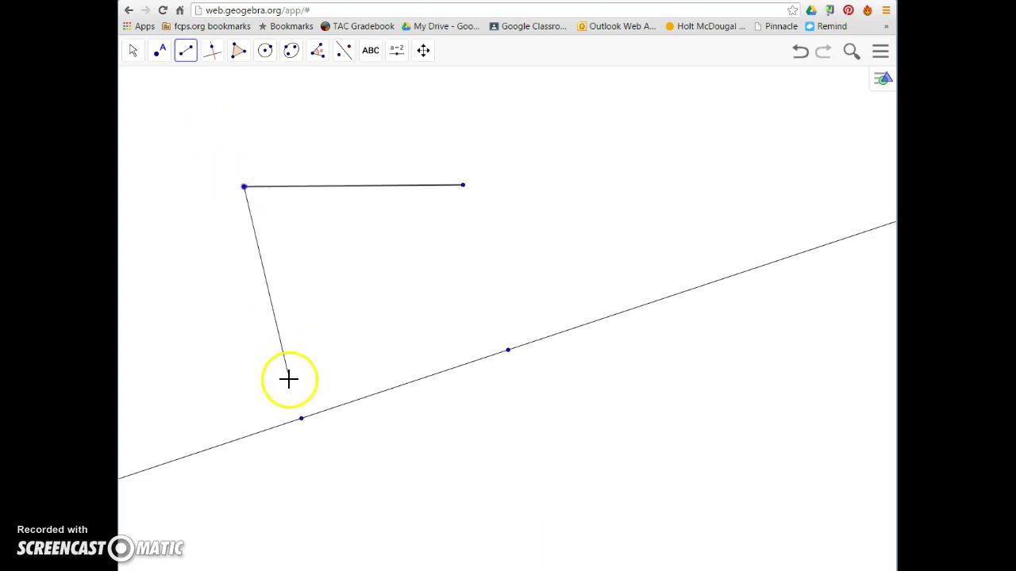
pyautogui.click(301, 418)
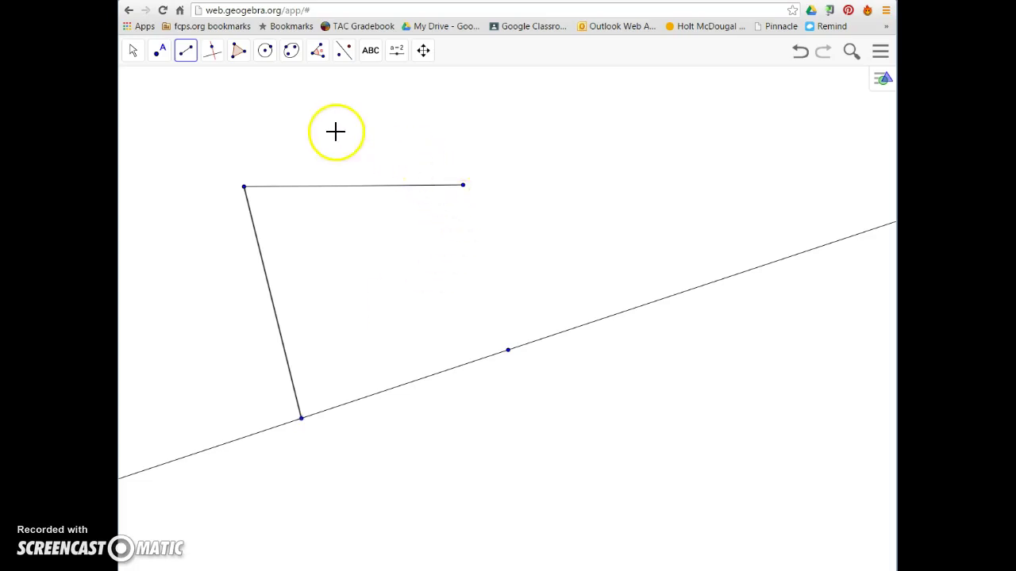
# Draw a ray from the upper segment's right endpoint through the line's right point
pyautogui.click(187, 50)
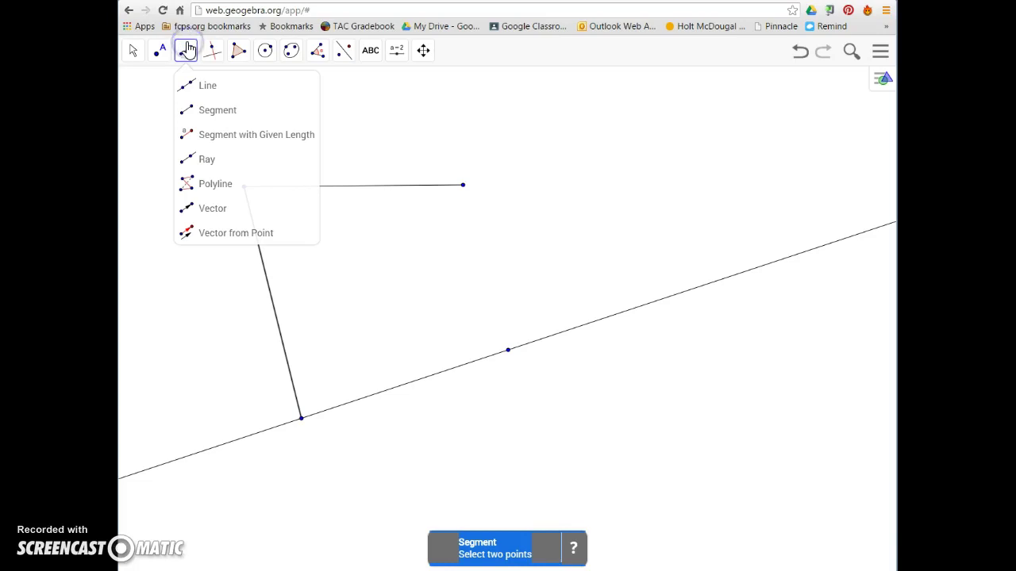
pyautogui.click(204, 162)
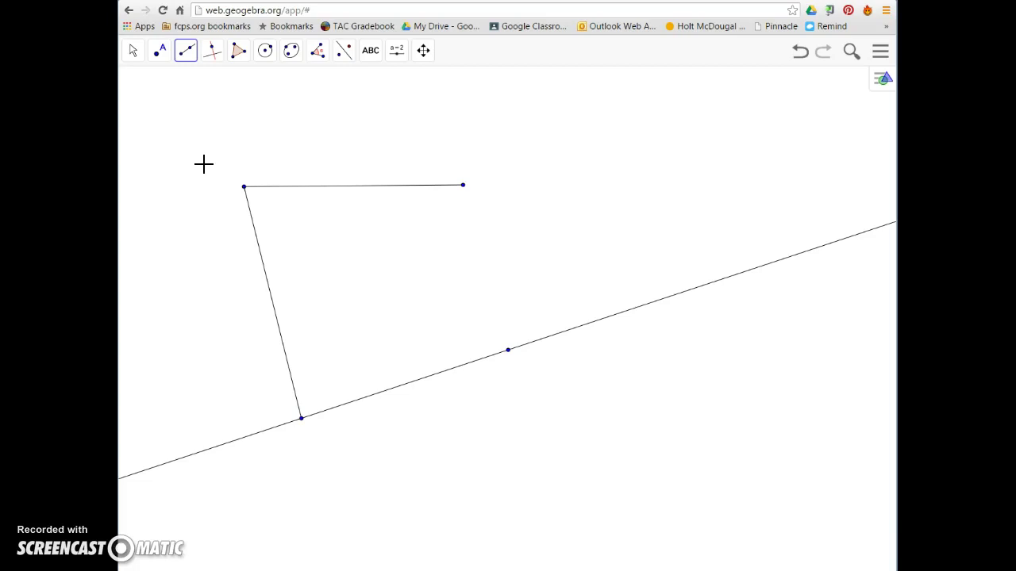
pyautogui.click(463, 186)
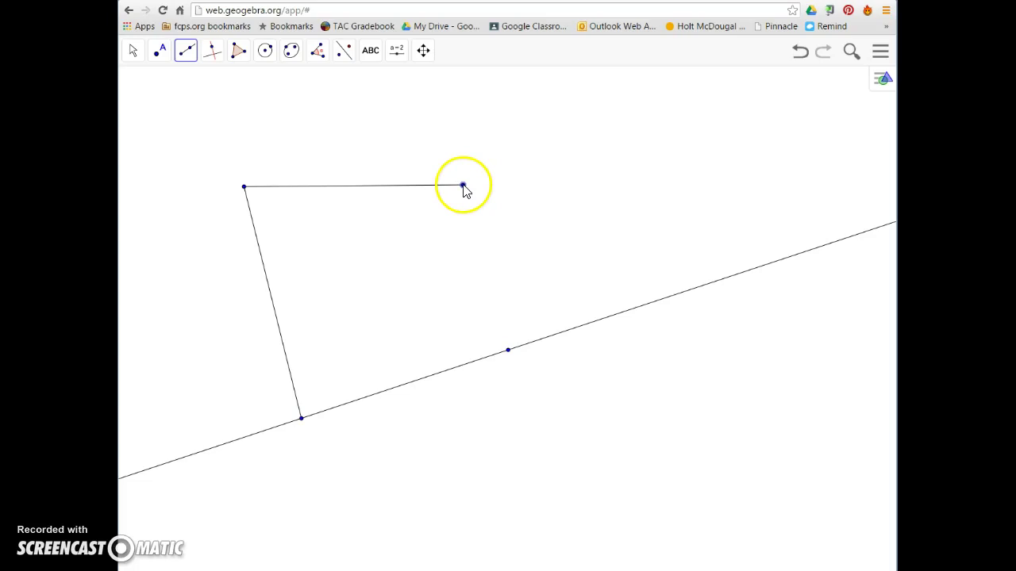
pyautogui.click(508, 350)
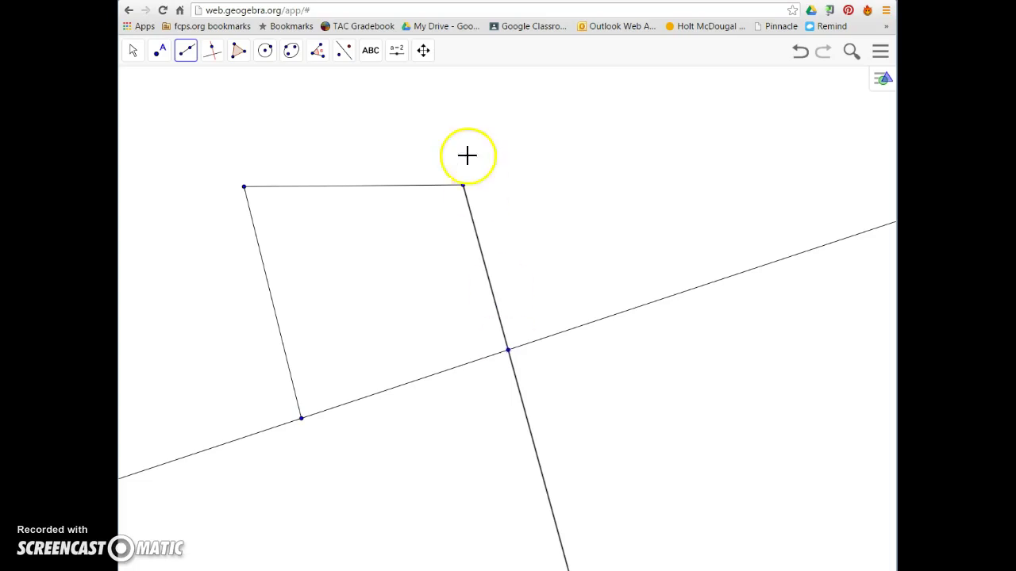
# Move the graphics view so an empty area of the canvas above the figure is available
pyautogui.click(423, 50)
pyautogui.click(444, 83)
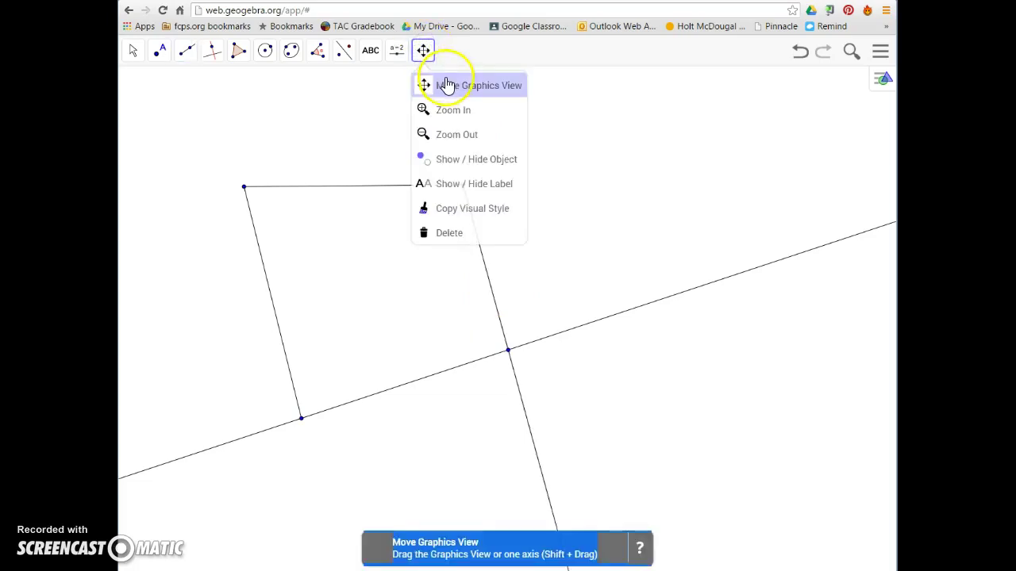
pyautogui.moveTo(556, 341); pyautogui.dragTo(396, 570)
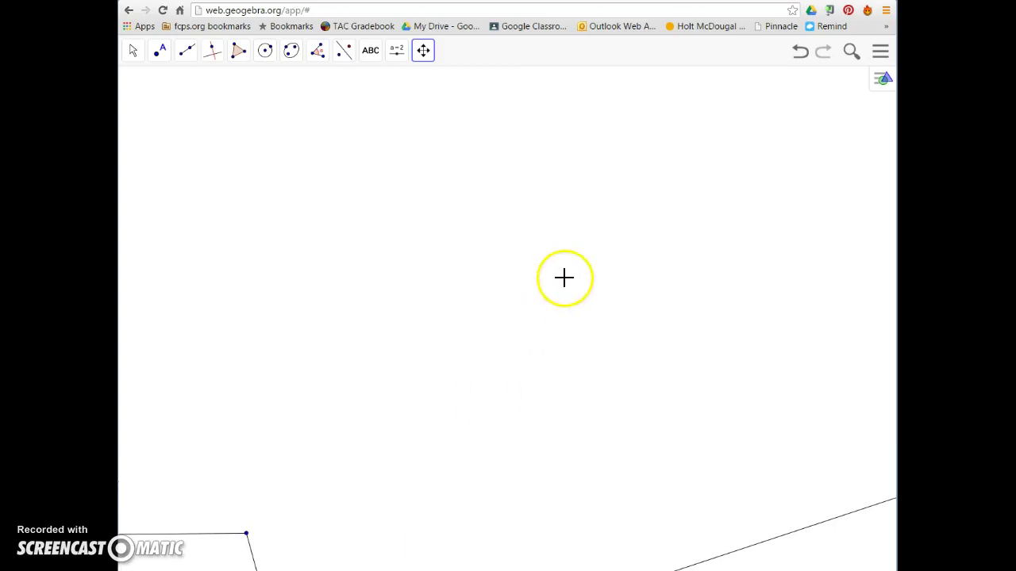
# Draw a circle in the empty canvas area from a new center point through a second new point to its lower right
pyautogui.moveTo(553, 308); pyautogui.dragTo(488, 413)
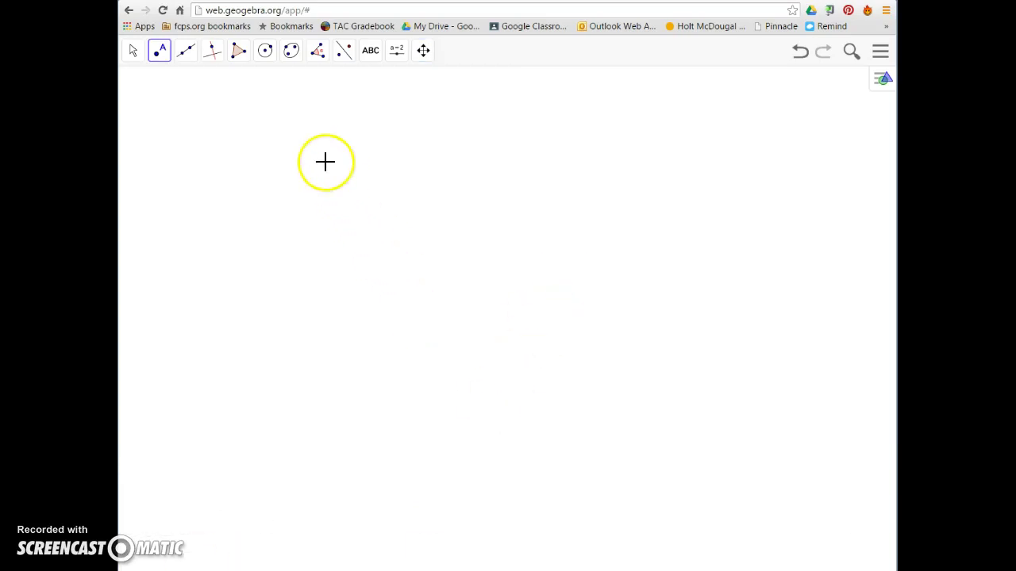
pyautogui.click(265, 60)
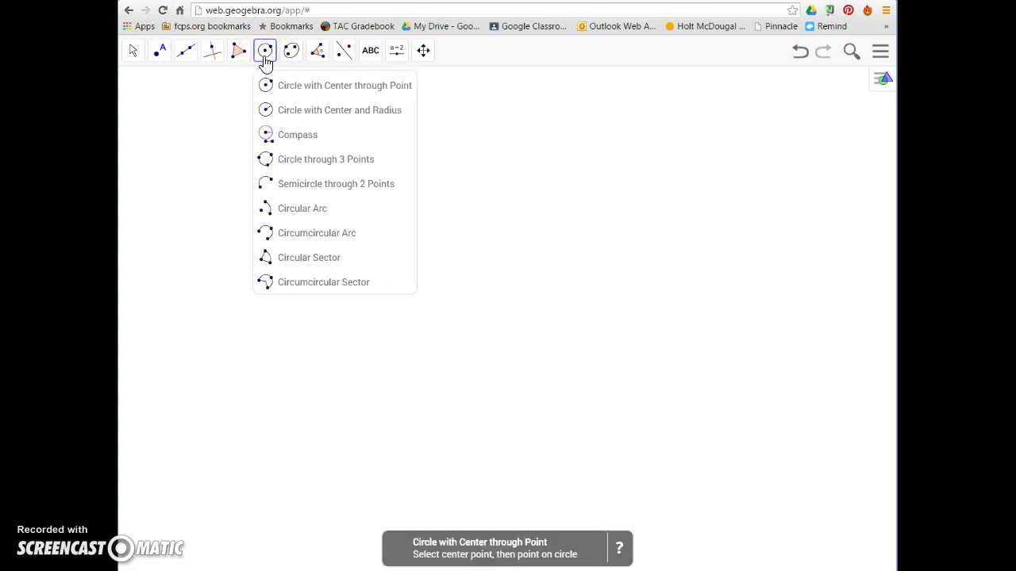
pyautogui.click(295, 85)
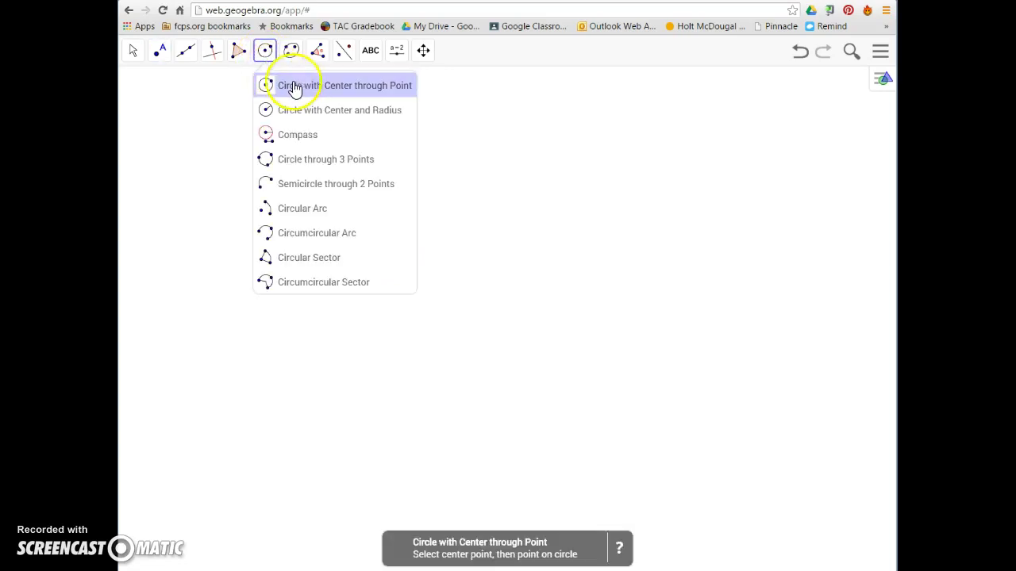
pyautogui.click(298, 86)
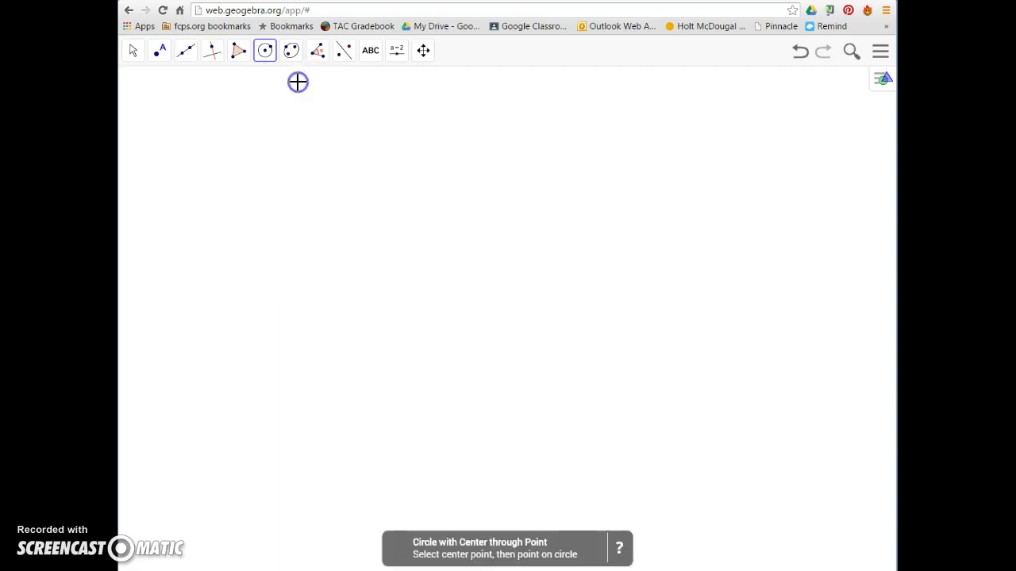
pyautogui.click(399, 276)
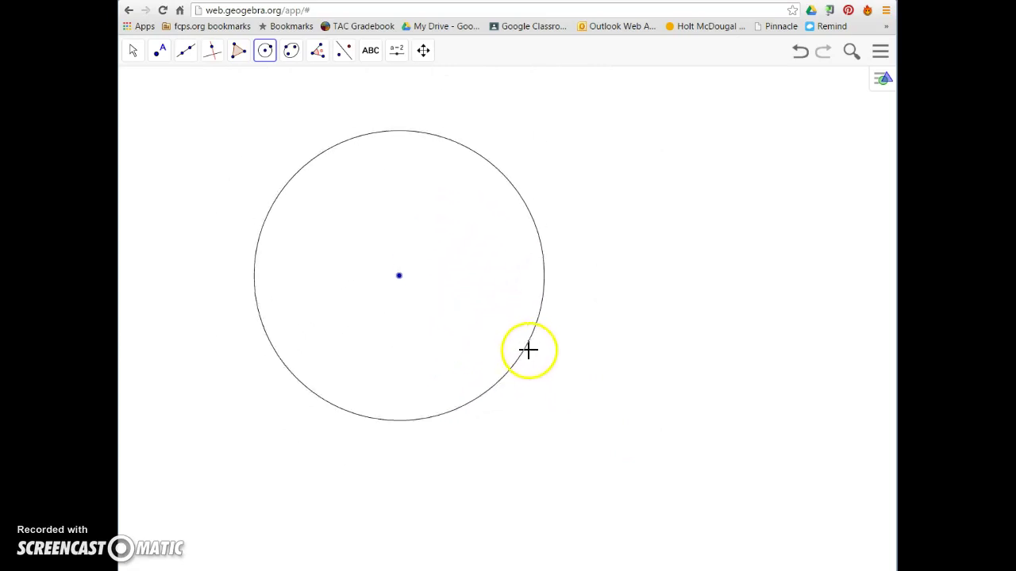
pyautogui.click(517, 339)
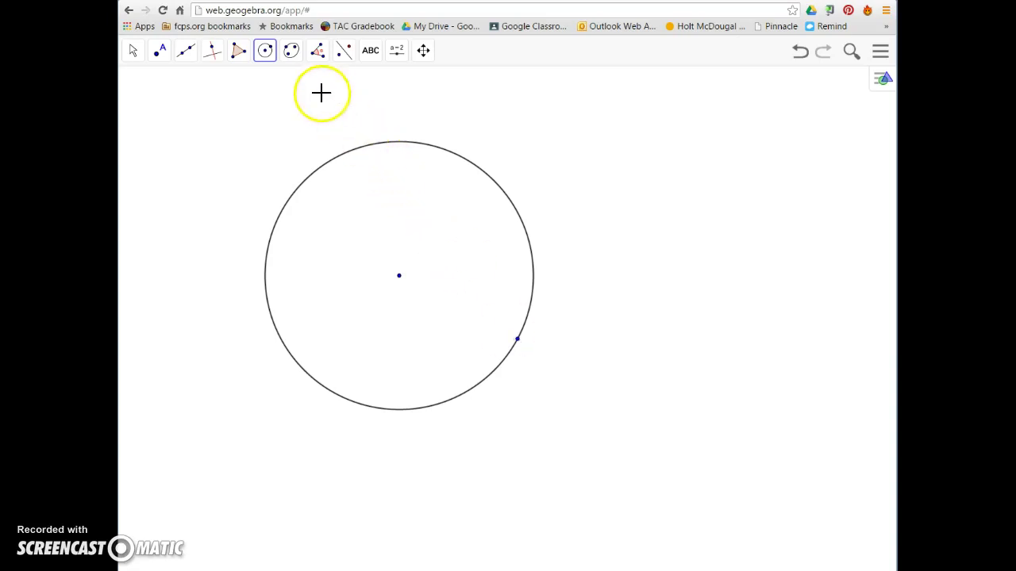
# Draw a second circle of radius 5 around a new center point to the right of the first circle
pyautogui.click(269, 62)
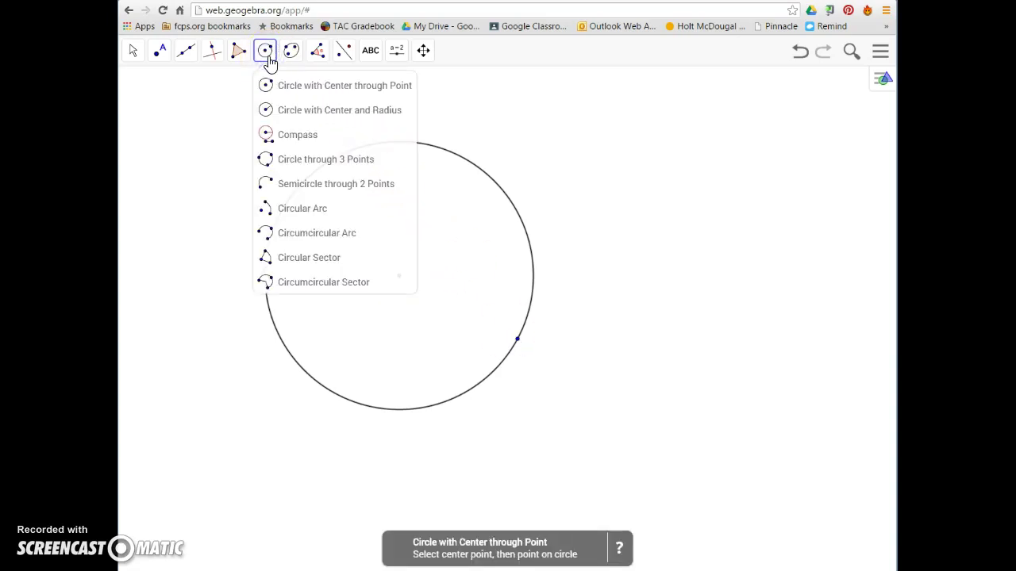
pyautogui.click(328, 108)
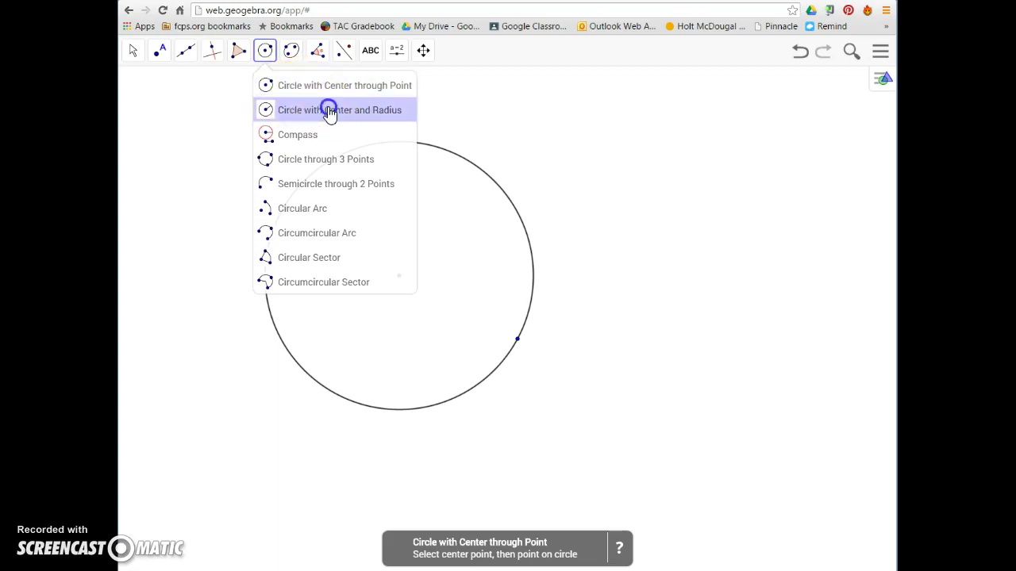
pyautogui.click(673, 301)
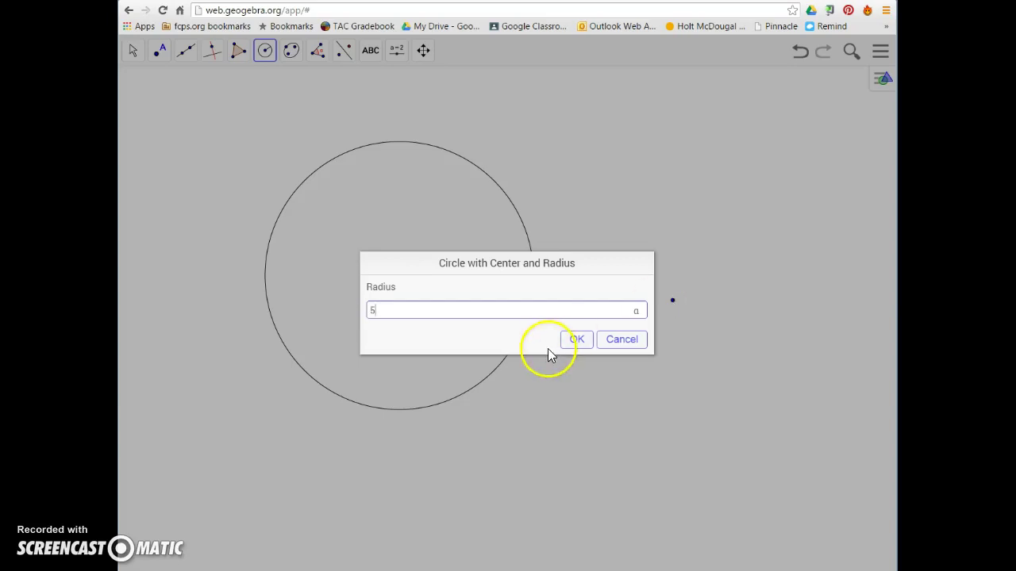
pyautogui.click(576, 340)
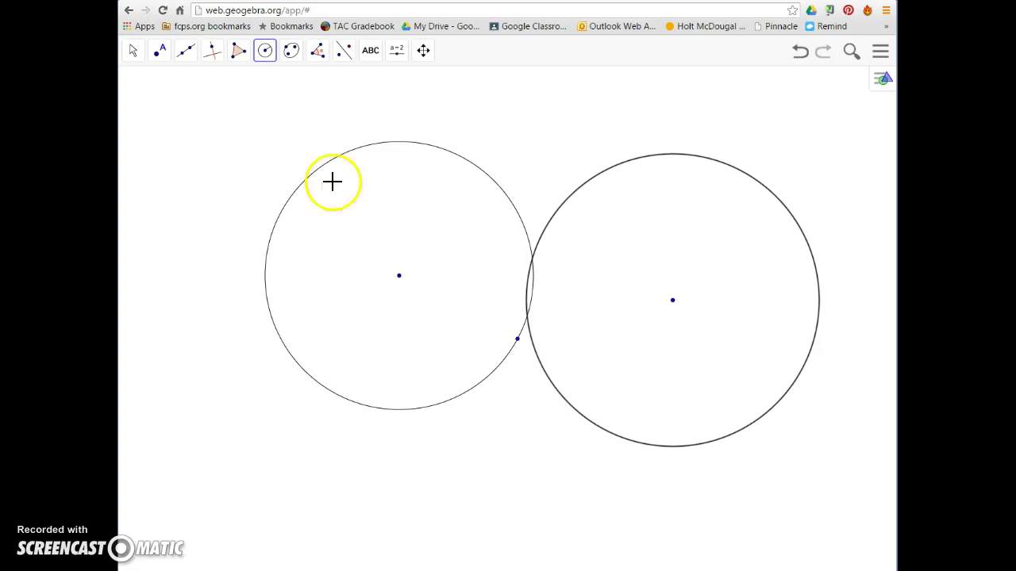
pyautogui.click(133, 53)
pyautogui.click(160, 52)
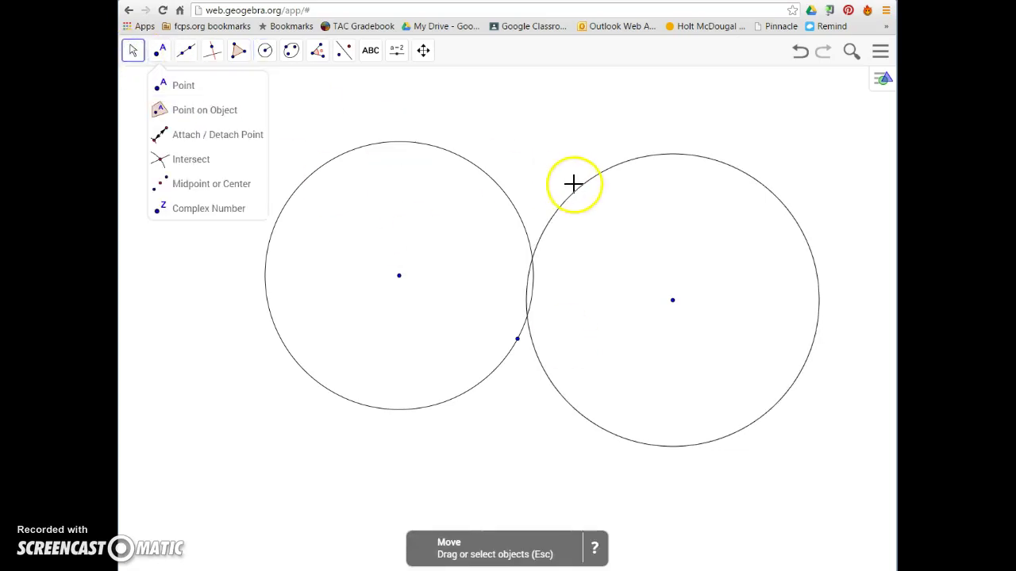
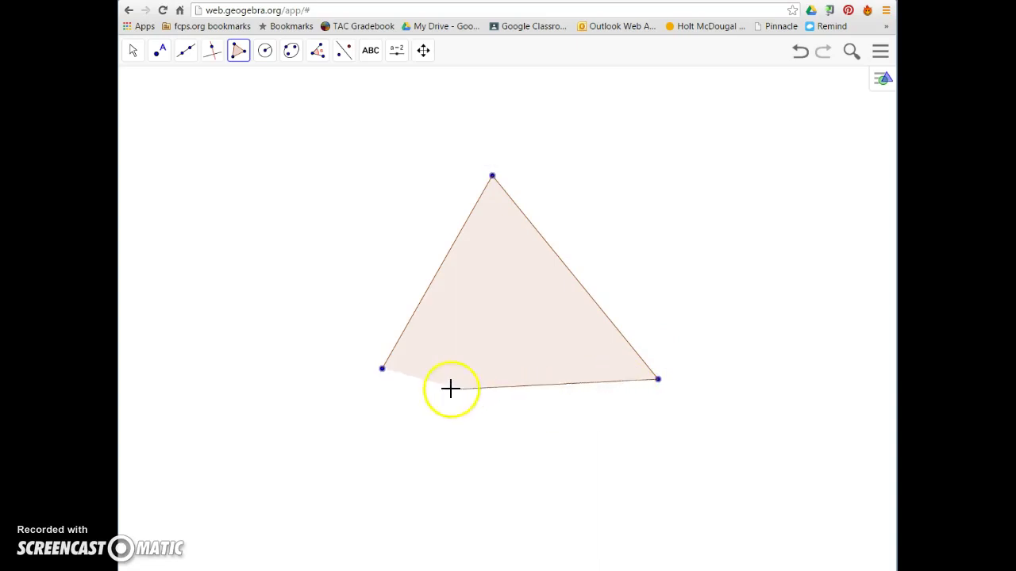
# Close the triangular polygon at its first vertex and move the whole triangle to the lower-left area of the canvas
pyautogui.click(383, 369)
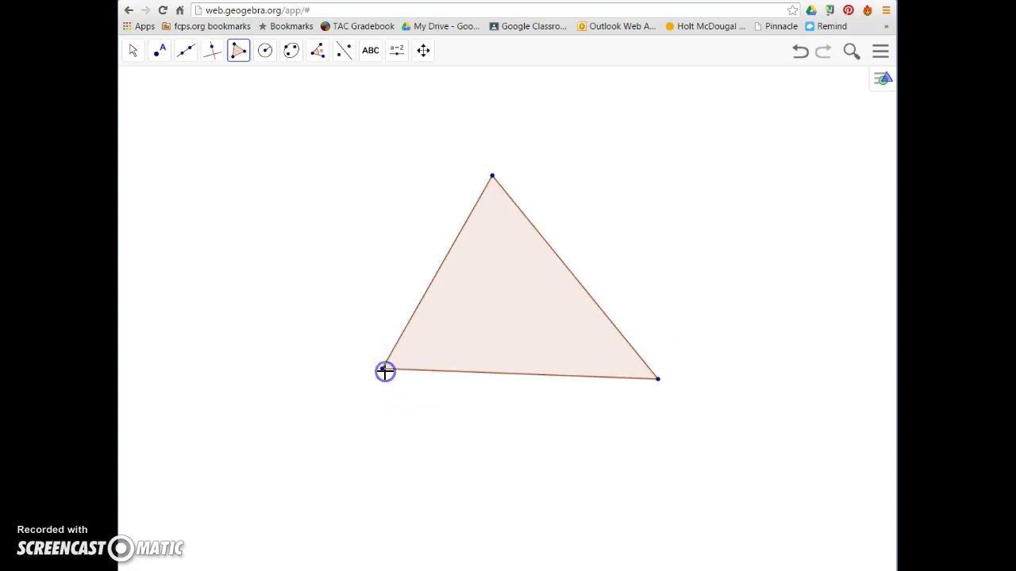
pyautogui.click(133, 52)
pyautogui.moveTo(481, 333); pyautogui.dragTo(444, 353)
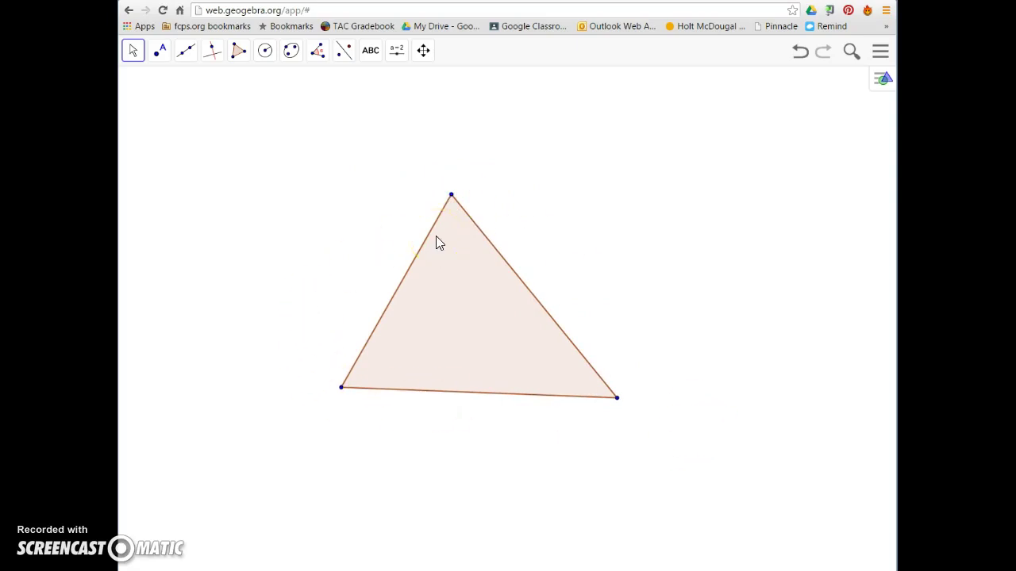
pyautogui.moveTo(458, 283); pyautogui.dragTo(294, 408)
# Draw three lines connecting three new points pairwise above and to the right of the triangle
pyautogui.click(188, 50)
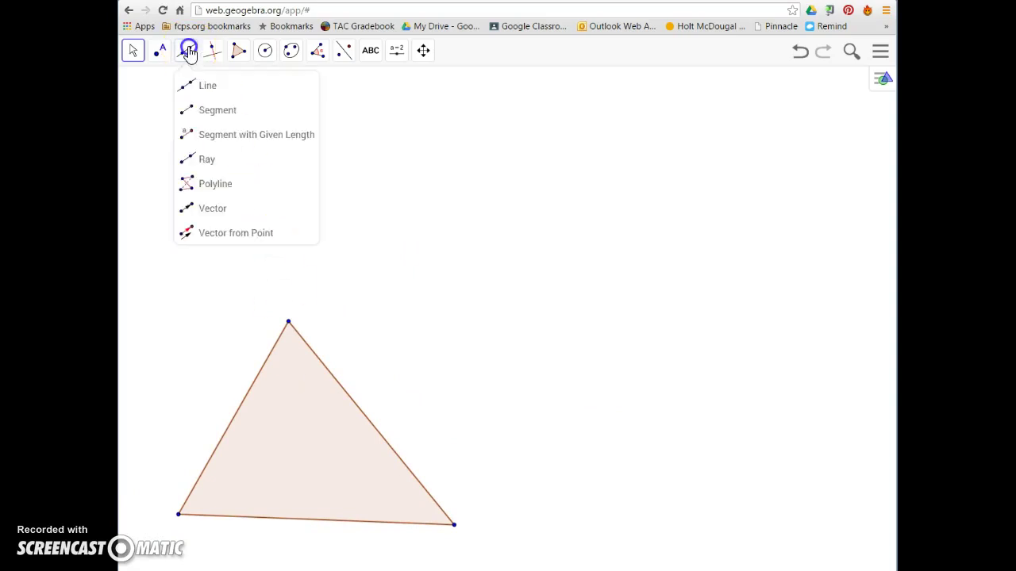
pyautogui.click(215, 95)
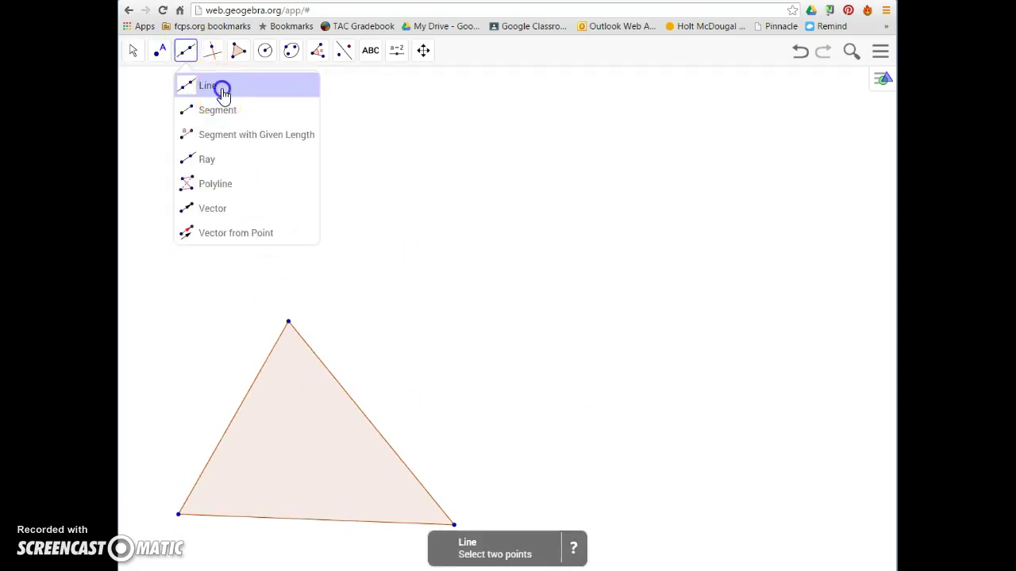
pyautogui.click(493, 168)
pyautogui.click(633, 197)
pyautogui.click(615, 331)
pyautogui.click(633, 197)
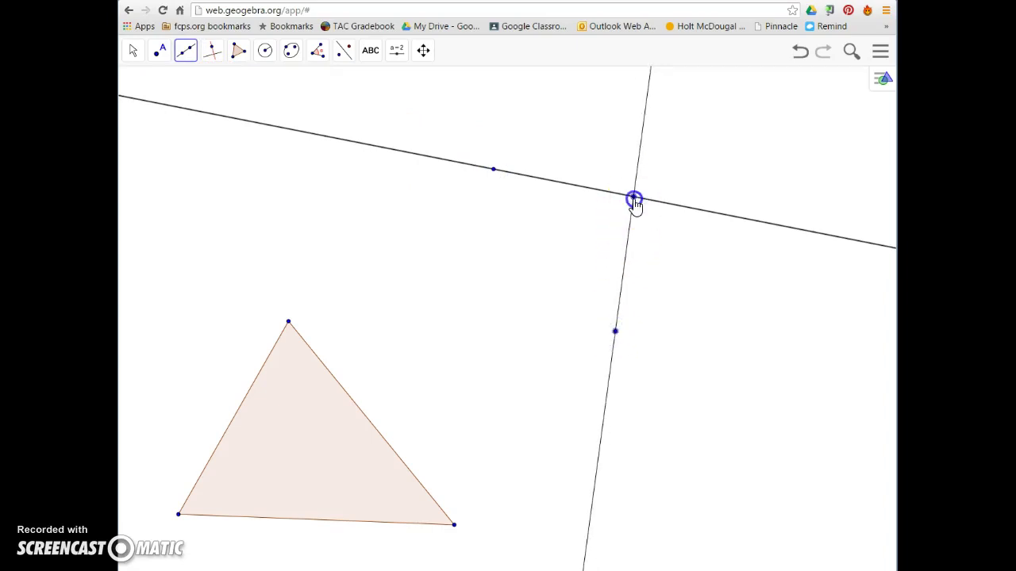
pyautogui.moveTo(616, 331); pyautogui.dragTo(490, 170)
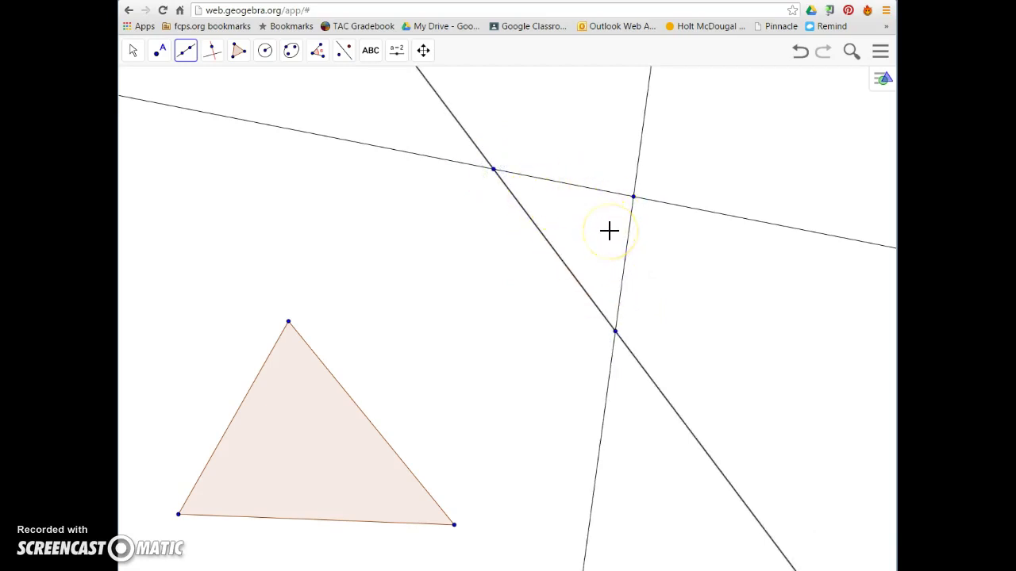
# Create a polygon on the three points shared by the lines, filling the triangle enclosed between them
pyautogui.click(237, 52)
pyautogui.click(254, 86)
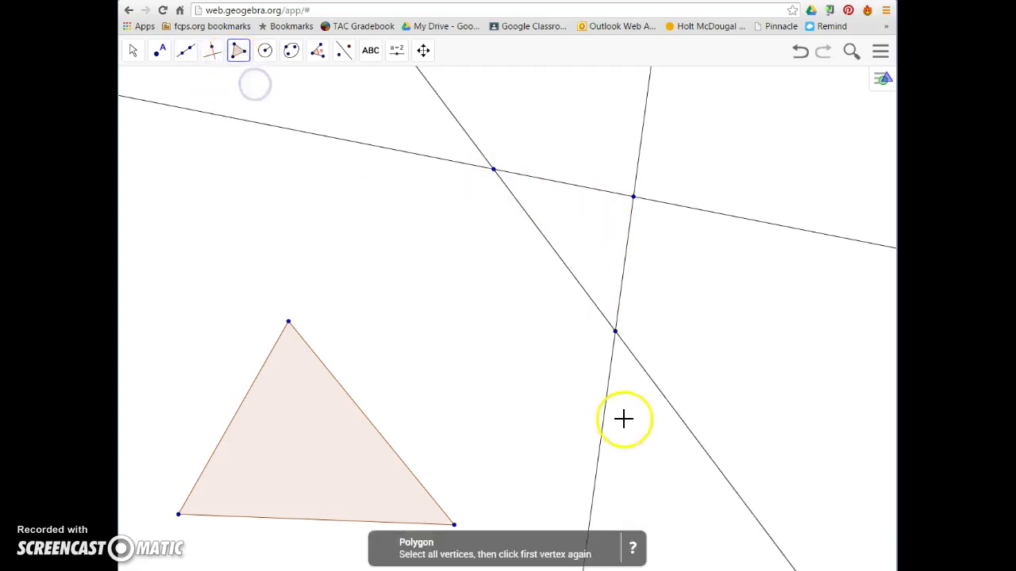
pyautogui.moveTo(617, 334); pyautogui.dragTo(493, 171)
pyautogui.click(633, 196)
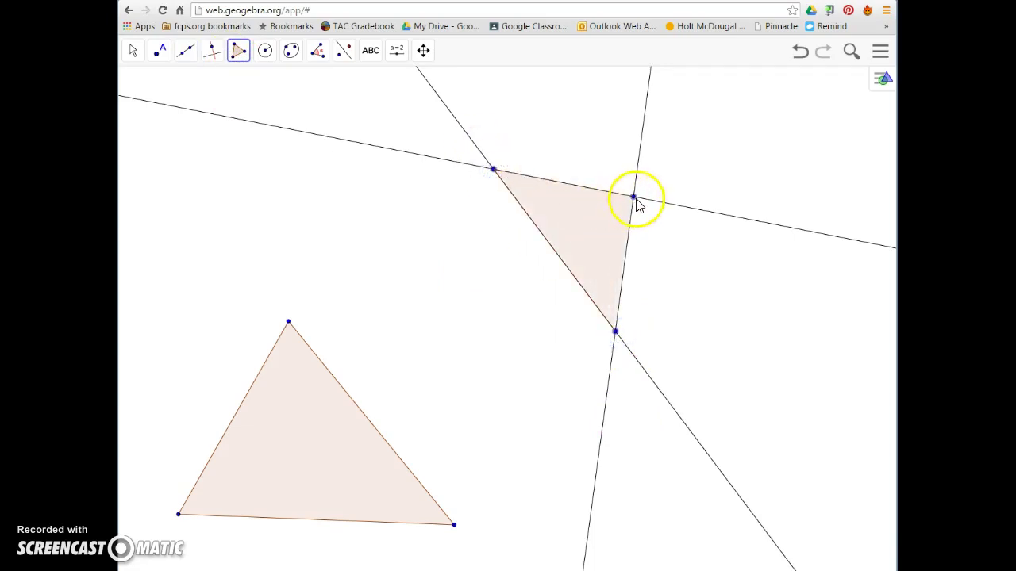
pyautogui.click(617, 331)
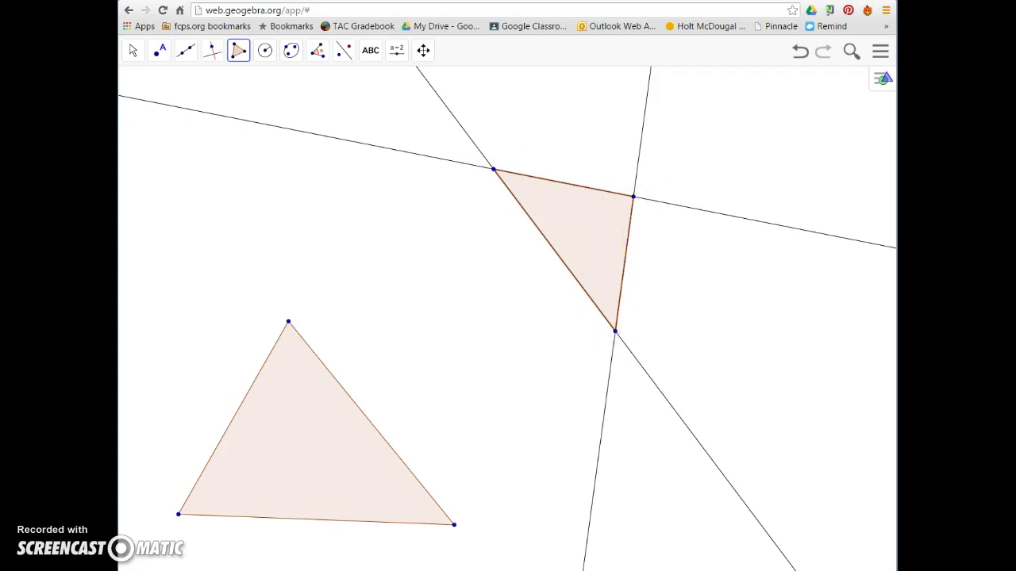
# Move the left vertex of the line-bounded triangle down and slightly left, reshaping the triangle and its lines
pyautogui.click(131, 54)
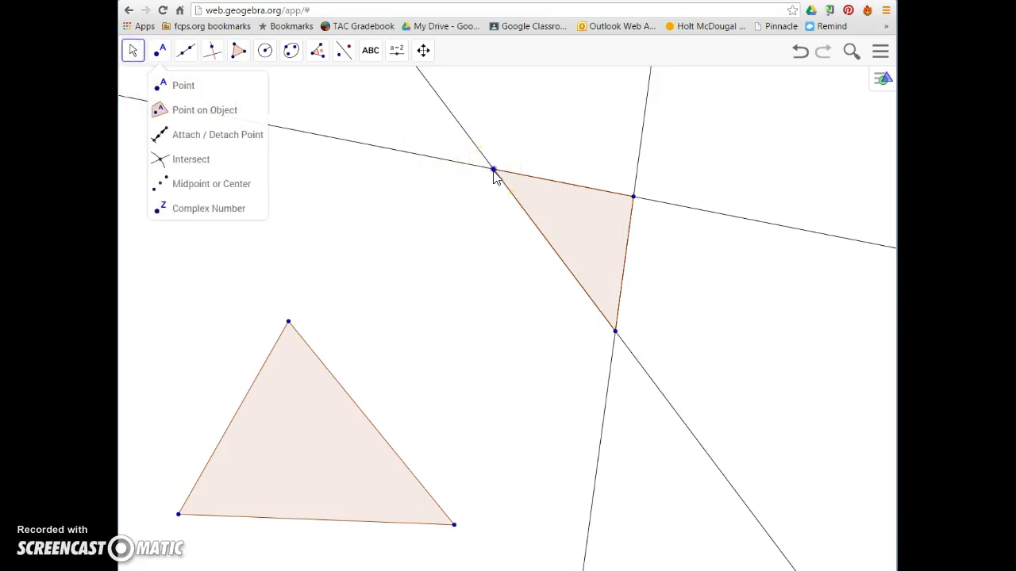
pyautogui.moveTo(494, 174); pyautogui.dragTo(480, 211)
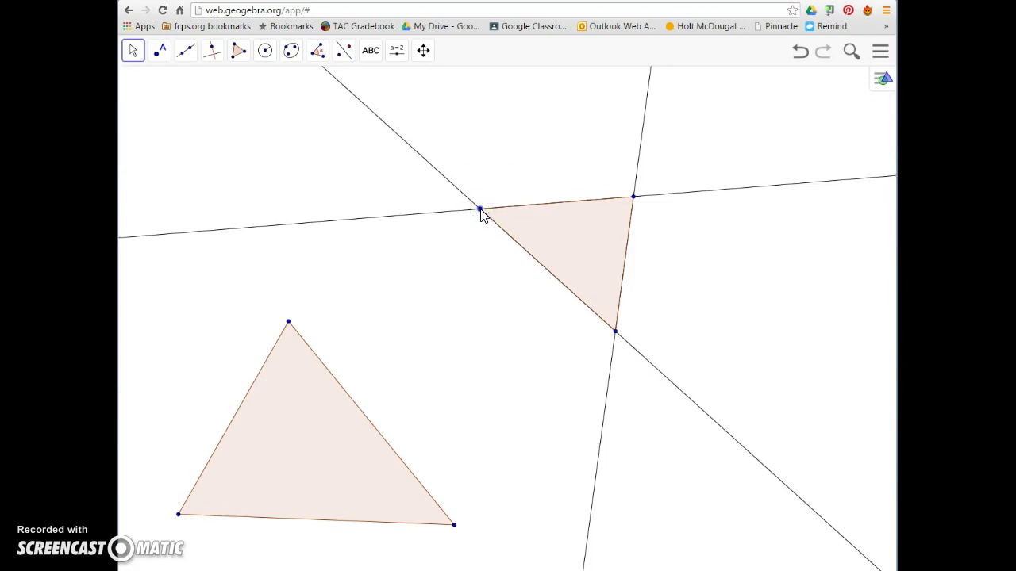
pyautogui.click(161, 50)
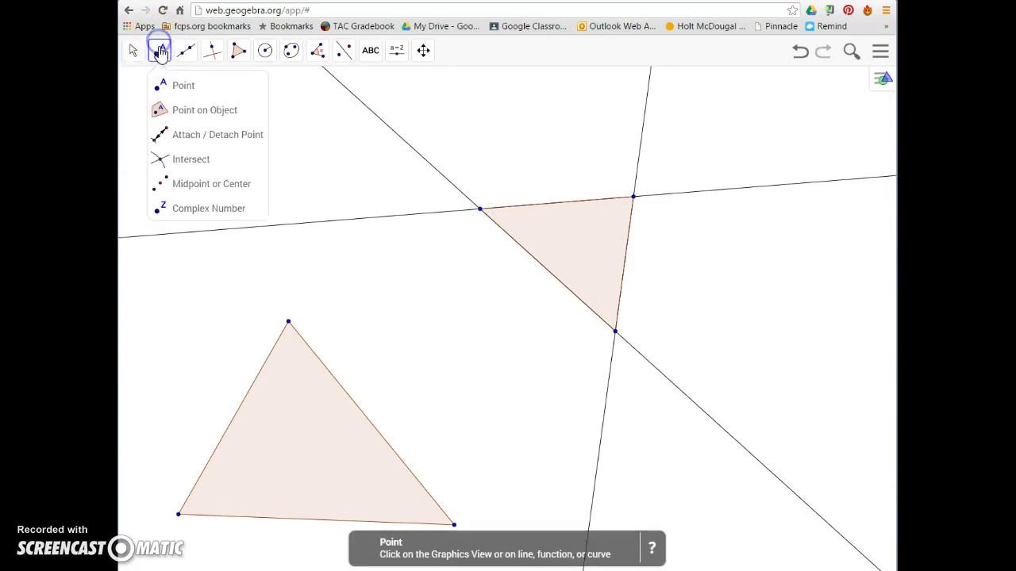
pyautogui.click(183, 86)
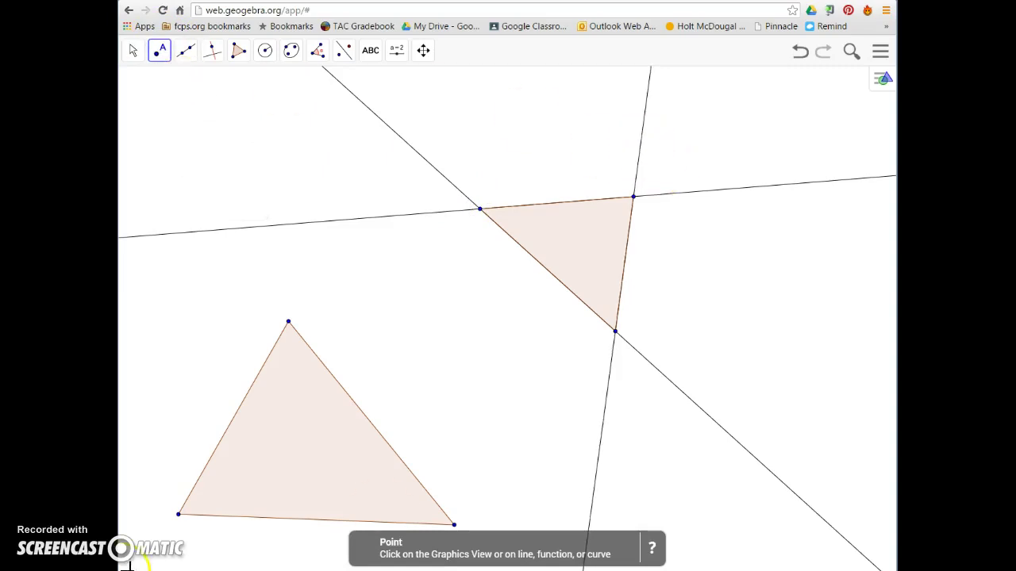
# Draw a fourth line through two new points on the right, crossing the descending line below the small triangle
pyautogui.click(182, 51)
pyautogui.click(200, 86)
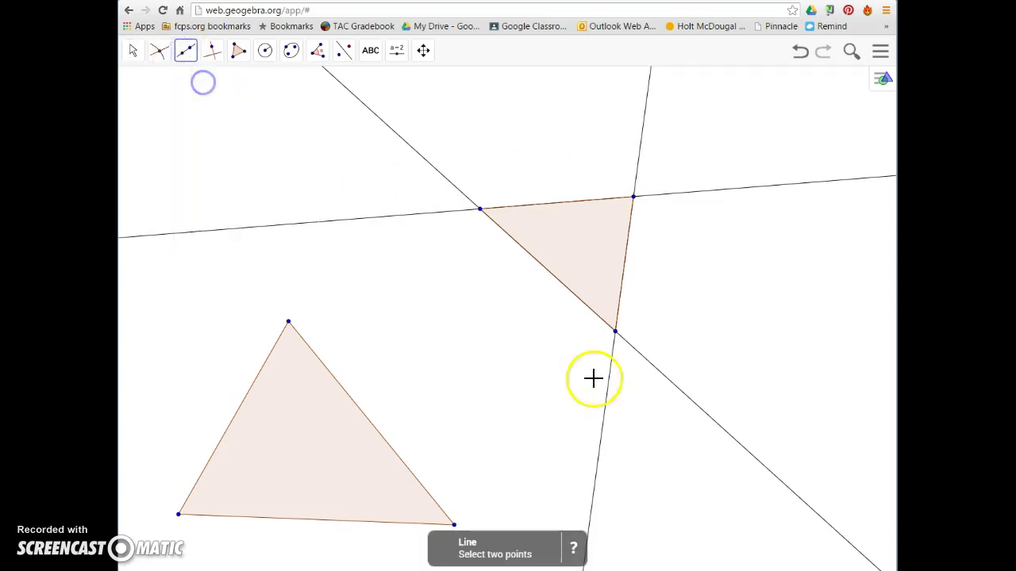
pyautogui.click(670, 446)
pyautogui.click(758, 267)
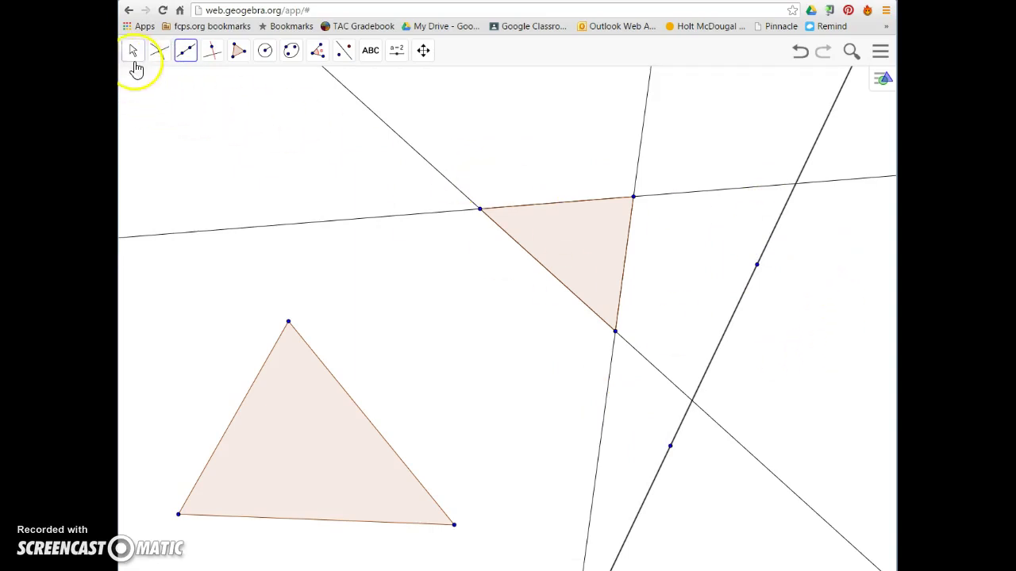
# Mark the intersection point of the fourth line and the descending line with the Intersect tool
pyautogui.click(157, 52)
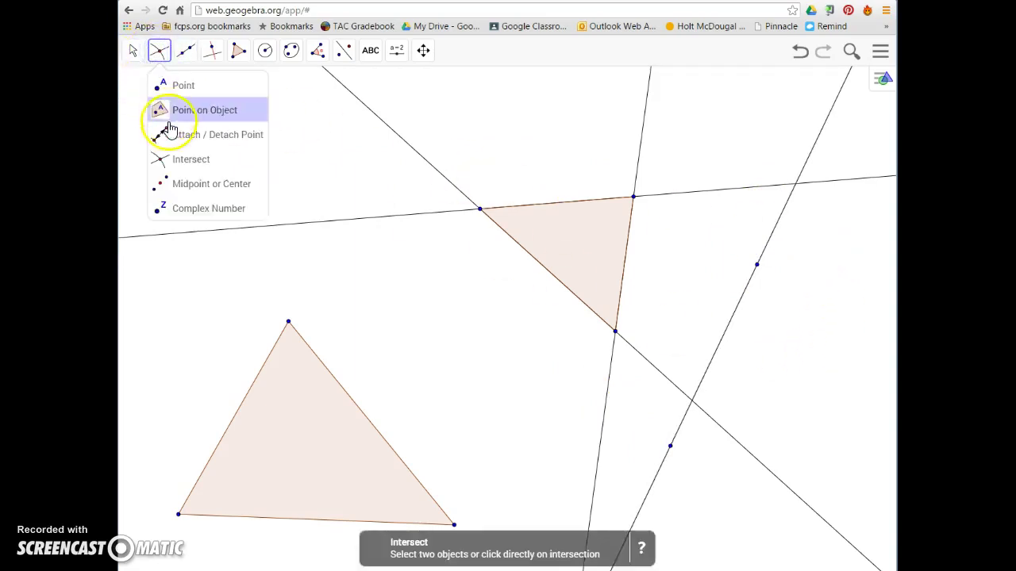
pyautogui.click(180, 168)
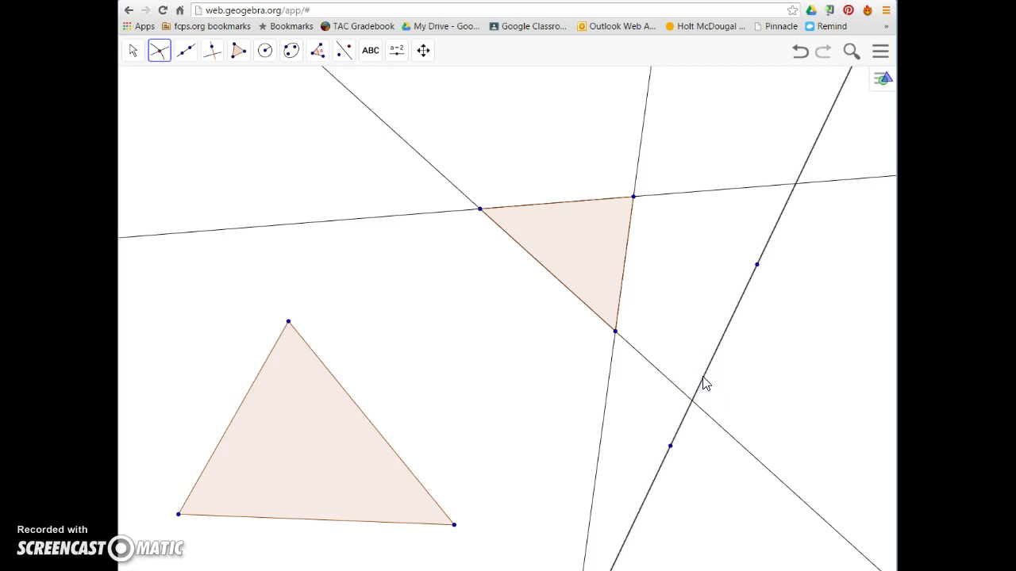
pyautogui.click(719, 431)
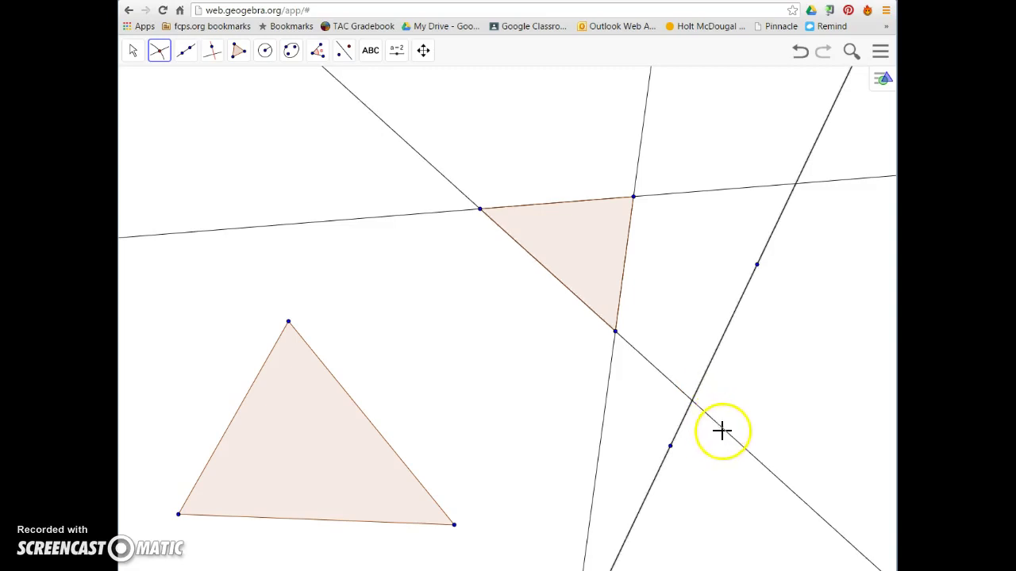
pyautogui.click(722, 431)
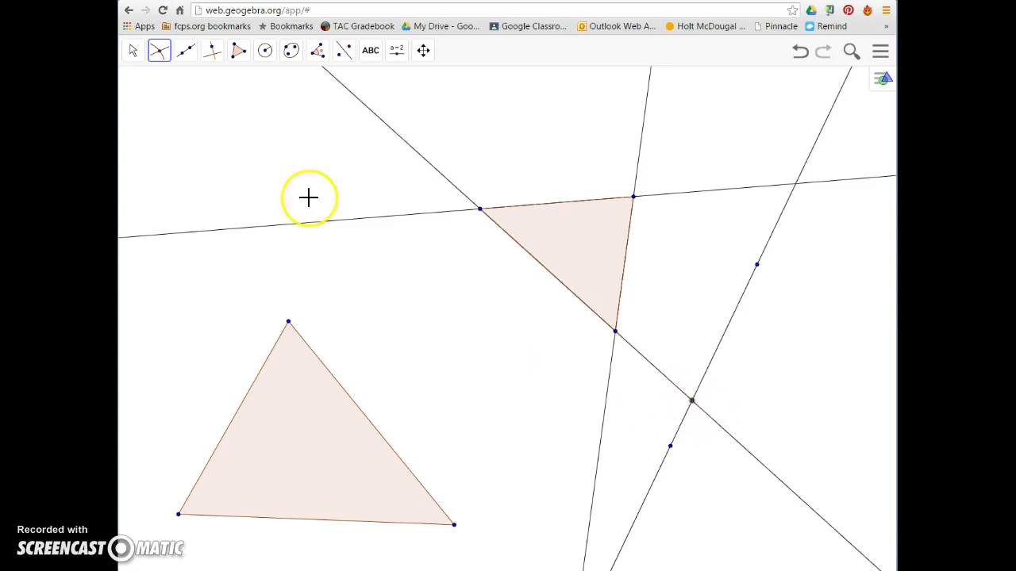
# Reposition the fourth line's lower defining point twice and try to move the intersection point directly
pyautogui.click(132, 54)
pyautogui.click(245, 145)
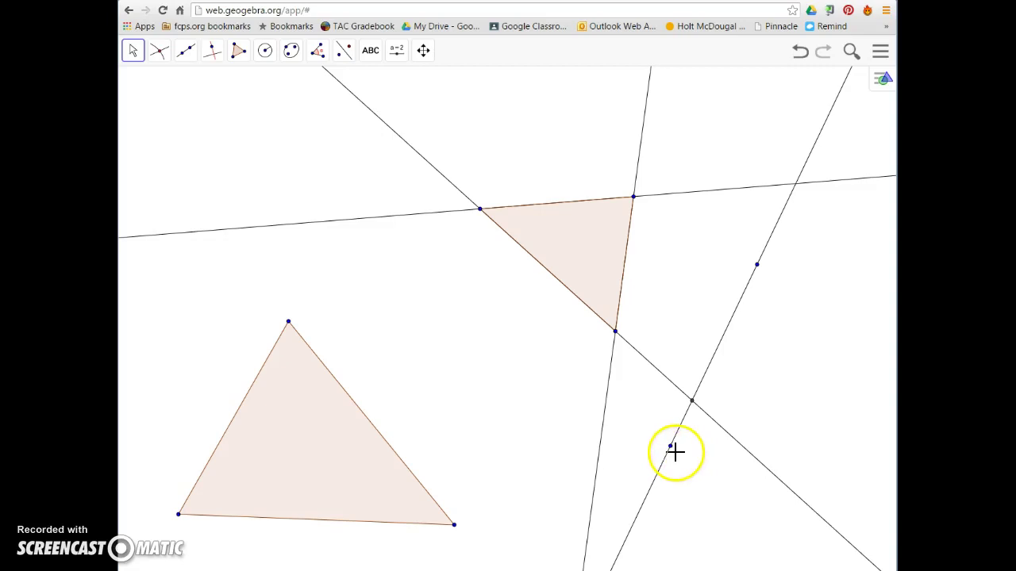
pyautogui.moveTo(670, 447); pyautogui.dragTo(650, 433)
pyautogui.click(676, 387)
pyautogui.click(737, 441)
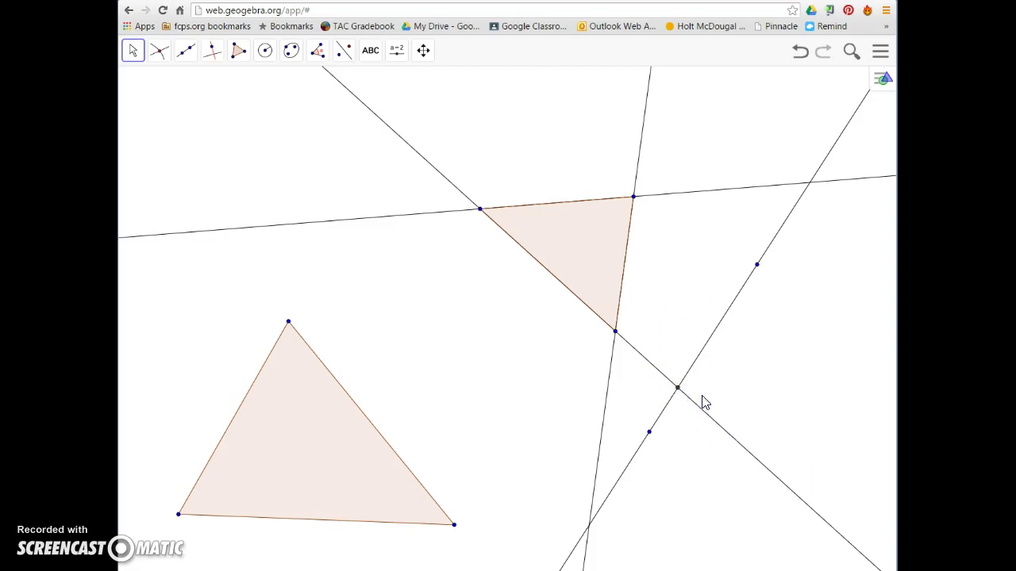
pyautogui.click(648, 435)
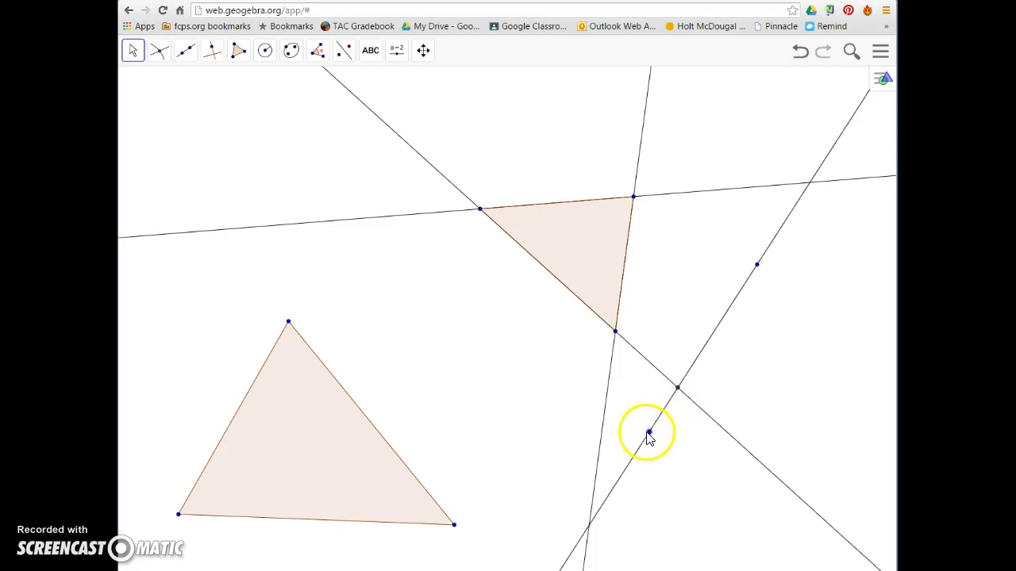
pyautogui.moveTo(649, 437); pyautogui.dragTo(635, 469)
pyautogui.click(677, 399)
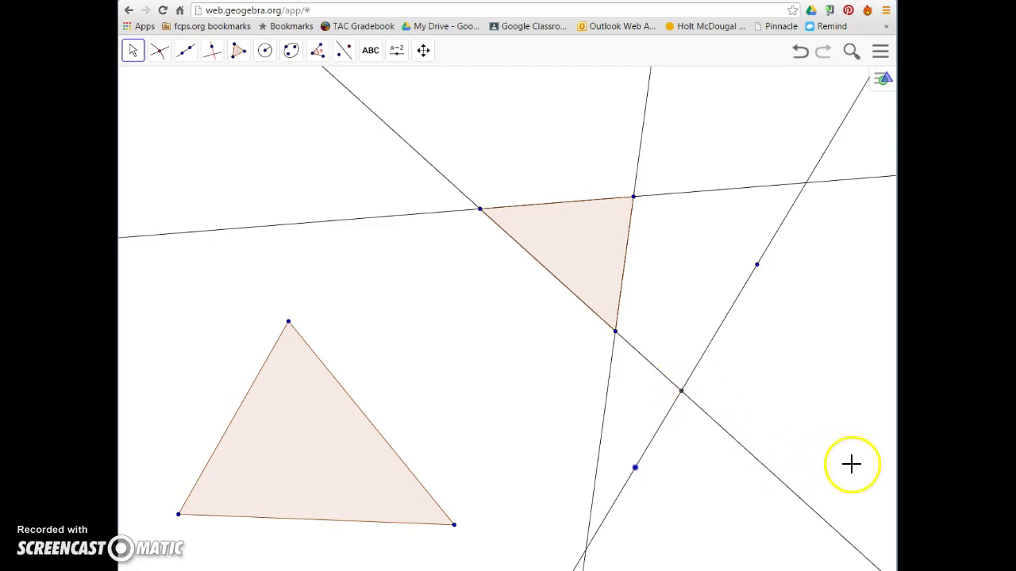
# Place a new point on the steep line, just above the upper-right vertex of the line-bounded triangle
pyautogui.click(159, 56)
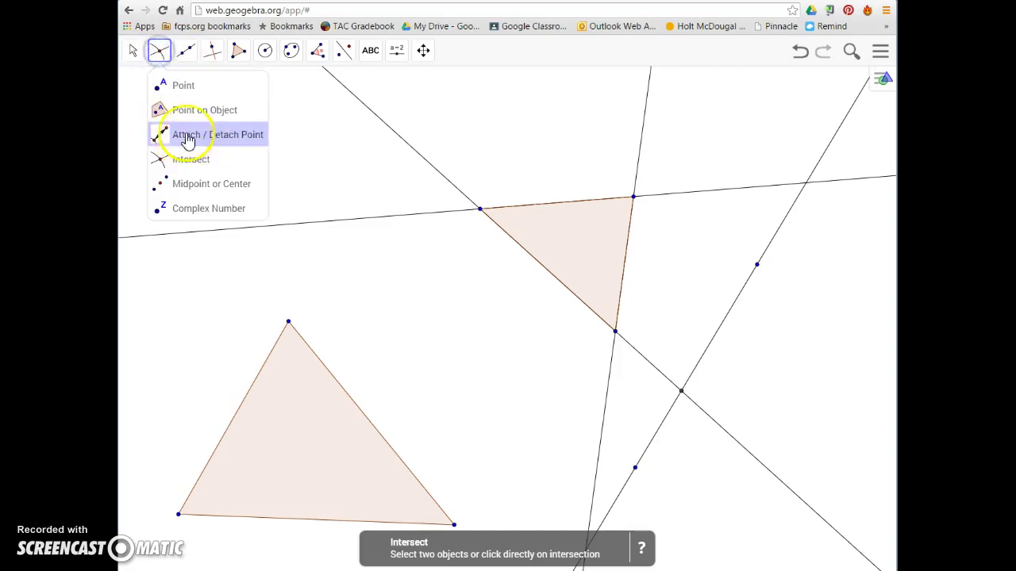
pyautogui.click(173, 87)
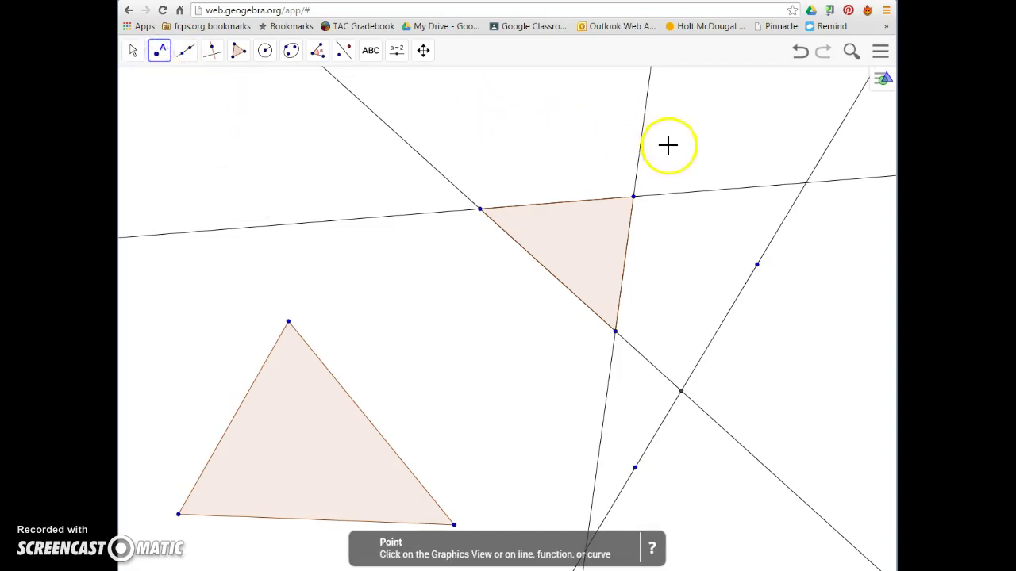
pyautogui.click(642, 135)
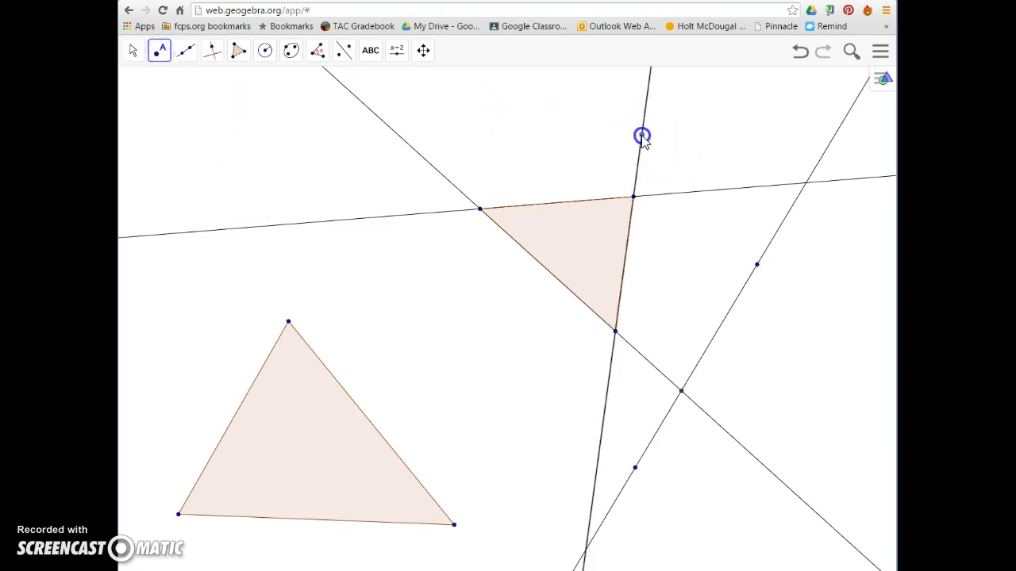
# Slide the new point along the steep line, down below the triangle and back up above it
pyautogui.click(135, 51)
pyautogui.rightClick(641, 134)
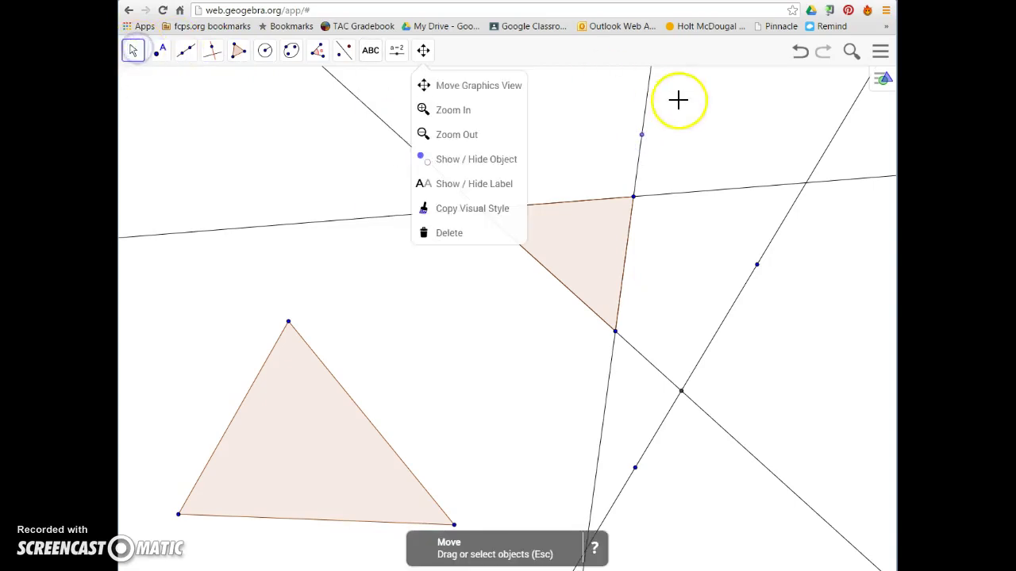
pyautogui.click(644, 136)
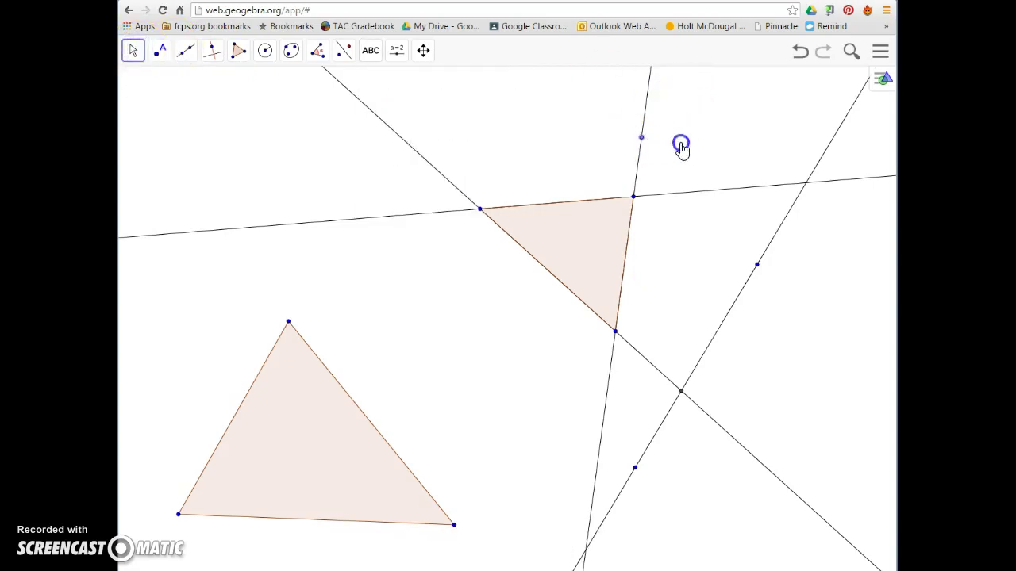
pyautogui.moveTo(641, 137); pyautogui.dragTo(593, 146)
pyautogui.moveTo(681, 361); pyautogui.dragTo(661, 443)
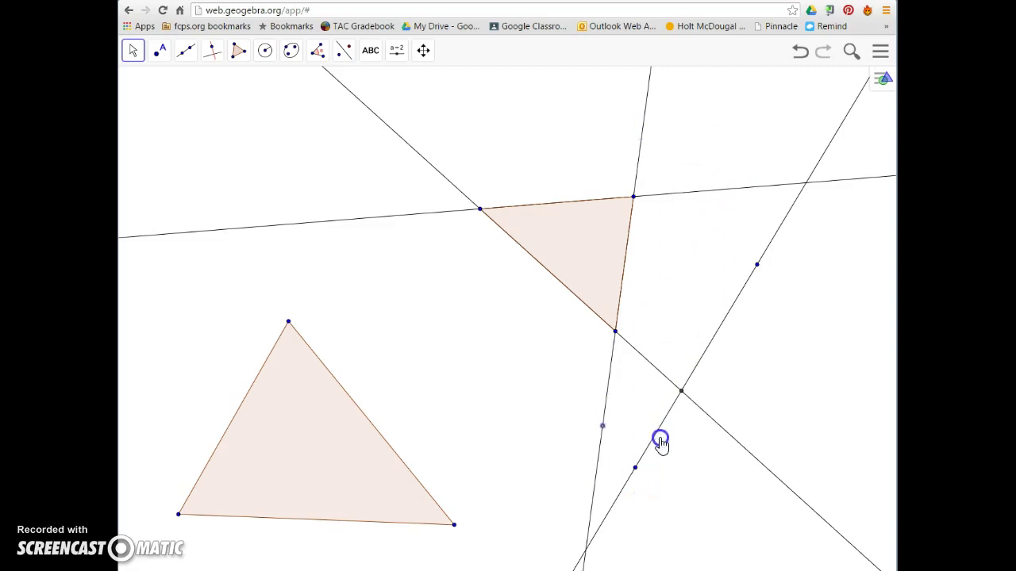
pyautogui.moveTo(689, 137); pyautogui.dragTo(675, 454)
# Start a regular polygon on a blank area by placing its first two vertices, the second one slightly lower and to the right
pyautogui.click(424, 52)
pyautogui.click(442, 85)
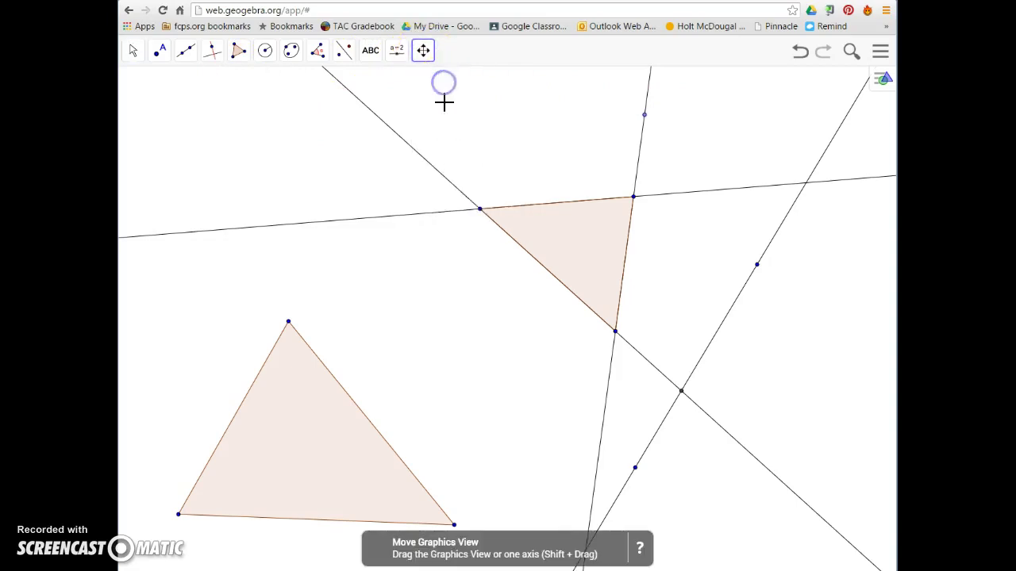
pyautogui.click(471, 284)
pyautogui.moveTo(471, 285); pyautogui.dragTo(400, 530)
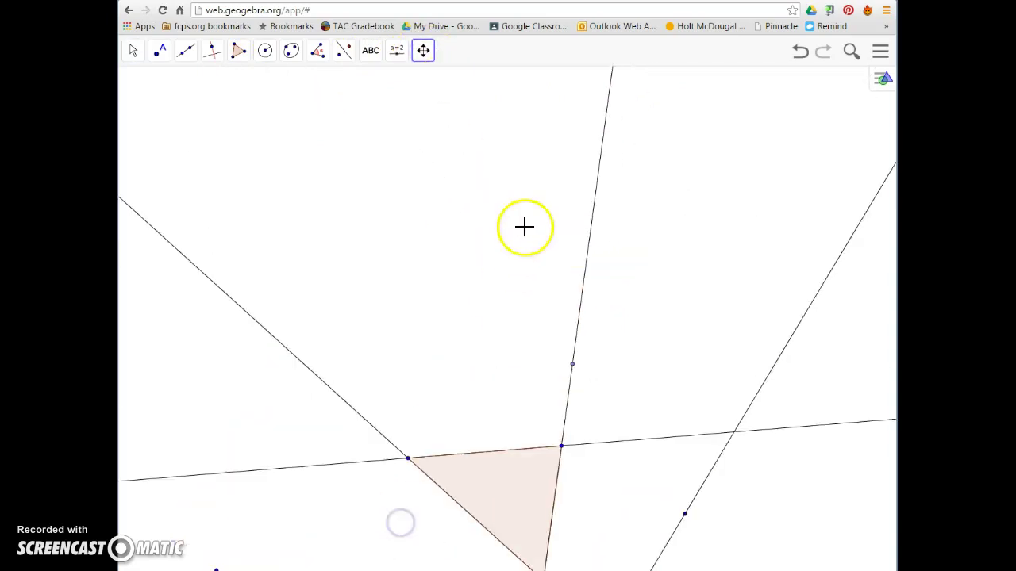
pyautogui.moveTo(635, 283); pyautogui.dragTo(225, 424)
pyautogui.moveTo(576, 358); pyautogui.dragTo(126, 438)
pyautogui.moveTo(433, 306); pyautogui.dragTo(259, 421)
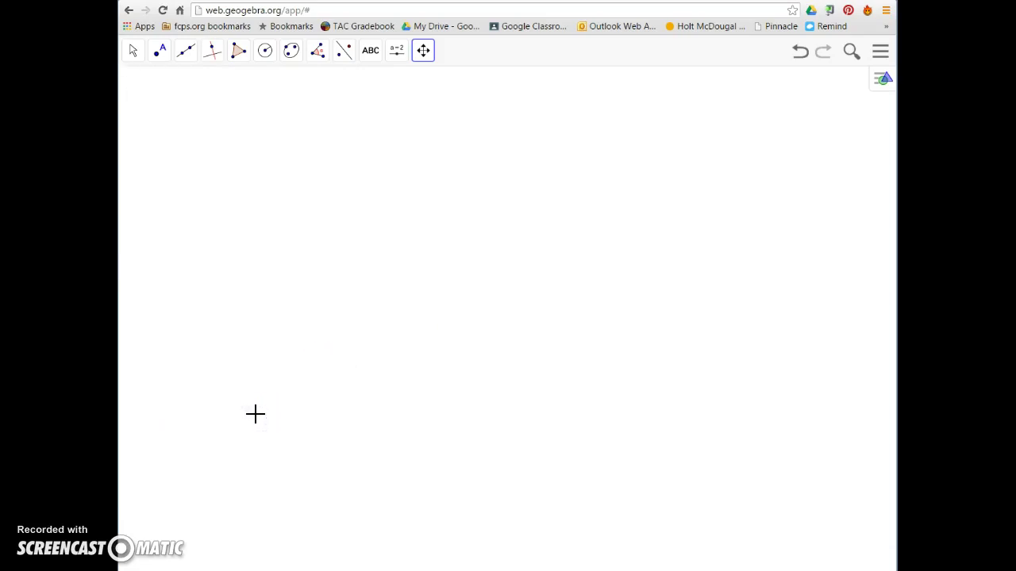
pyautogui.click(239, 56)
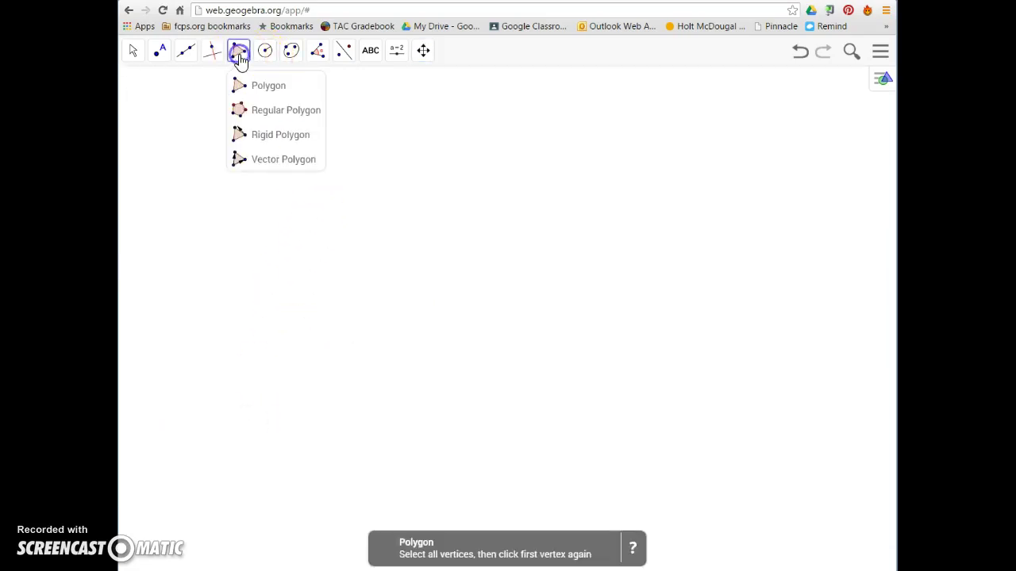
pyautogui.click(272, 118)
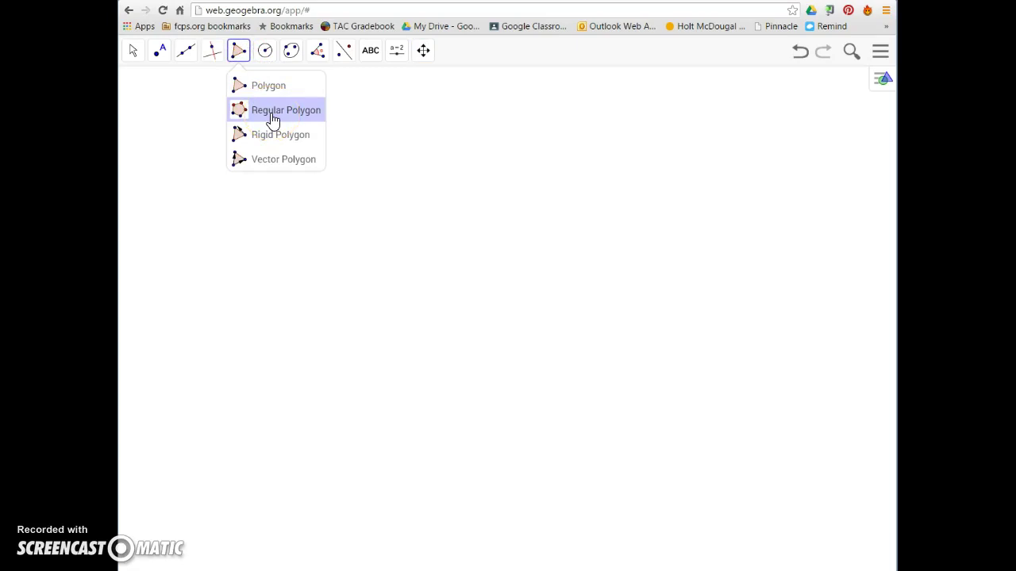
pyautogui.click(271, 111)
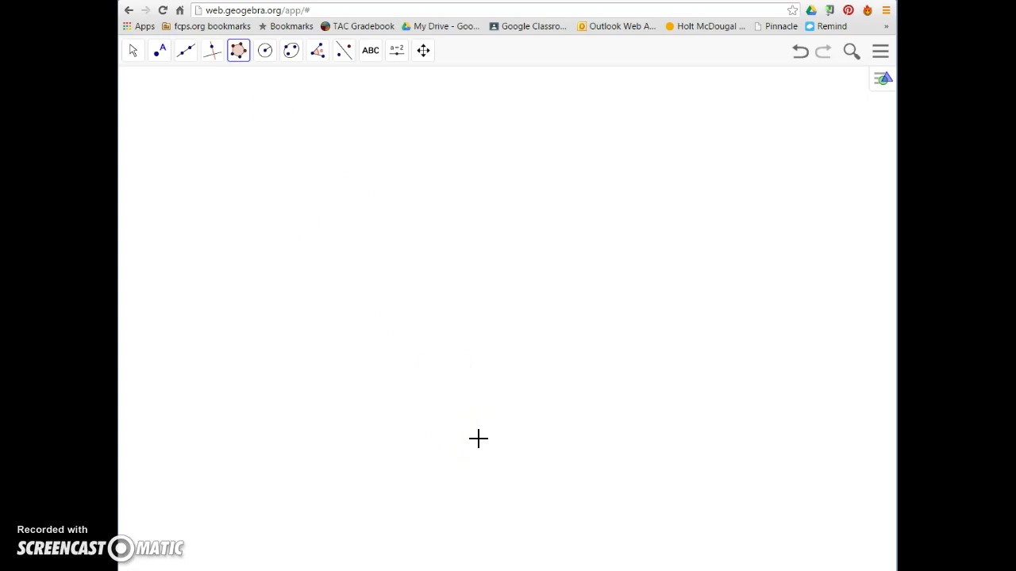
pyautogui.click(375, 392)
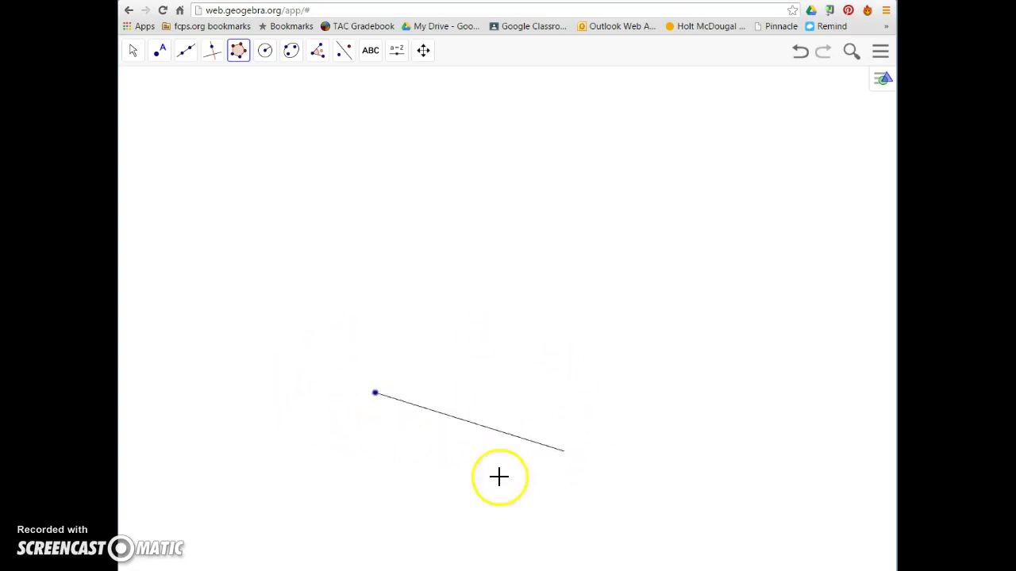
pyautogui.click(463, 424)
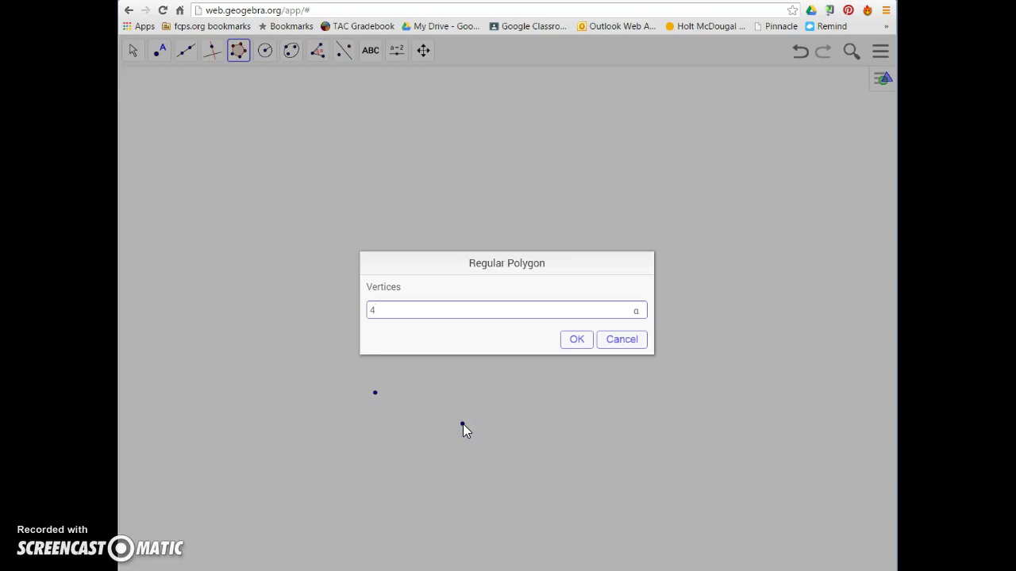
# Set the regular polygon's number of vertices to 6 and create the hexagon
pyautogui.press('BackSpace')
pyautogui.write('5')
pyautogui.press('BackSpace')
pyautogui.write('6')
pyautogui.click(570, 341)
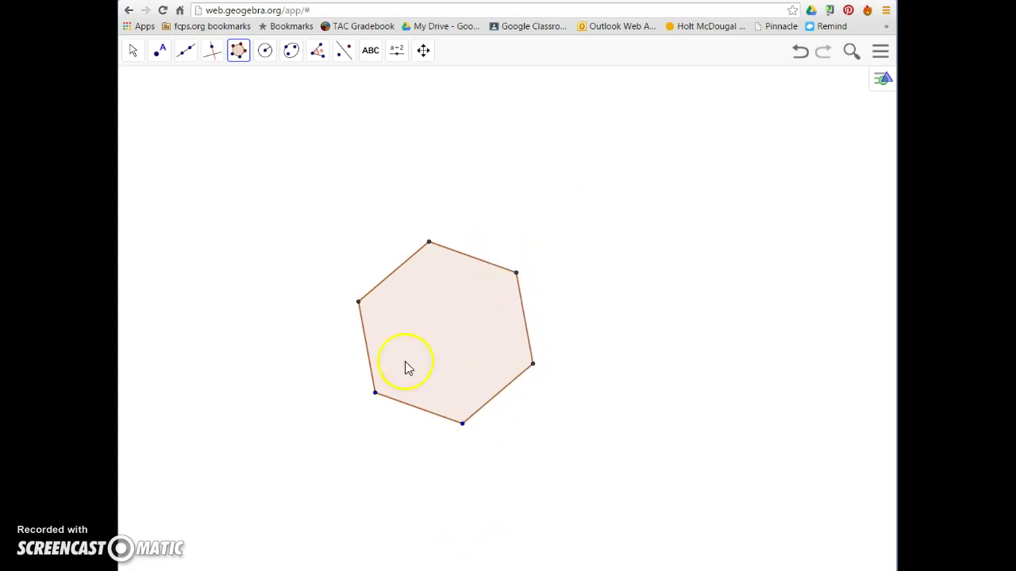
# Rotate the hexagon by moving its lowest vertex slightly up, and shift the whole hexagon slightly to the right
pyautogui.click(132, 51)
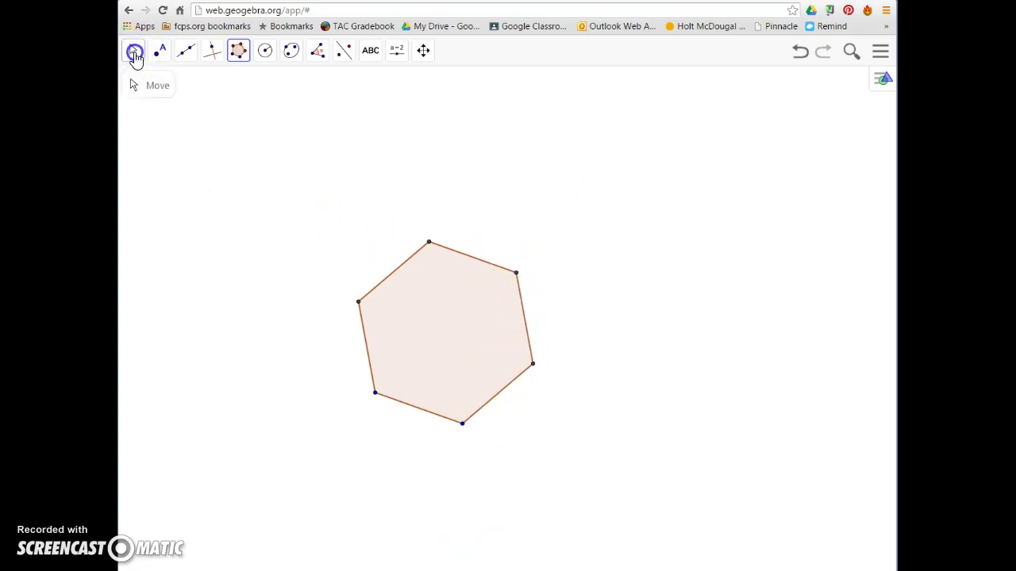
pyautogui.click(161, 88)
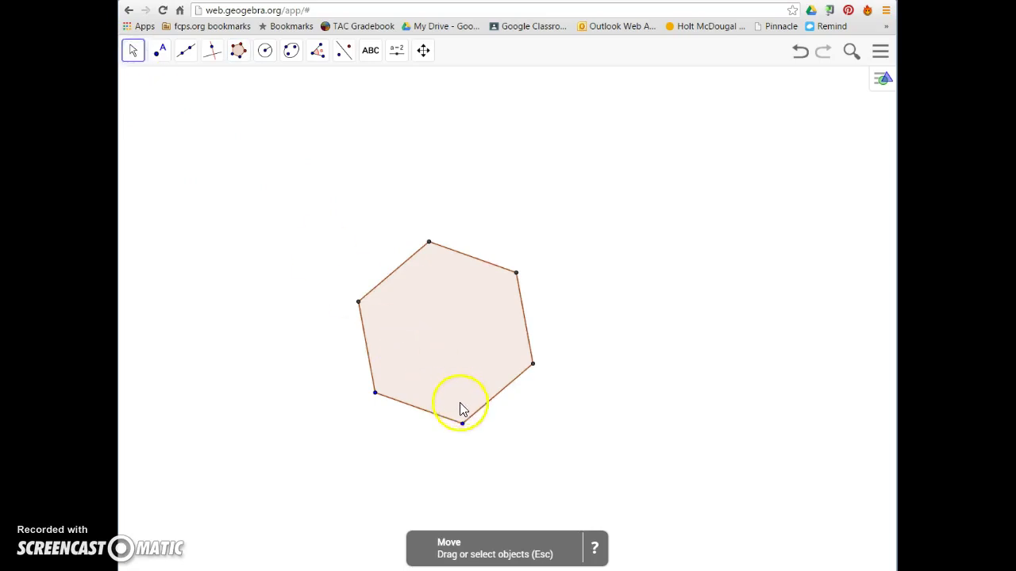
pyautogui.moveTo(465, 433); pyautogui.dragTo(467, 407)
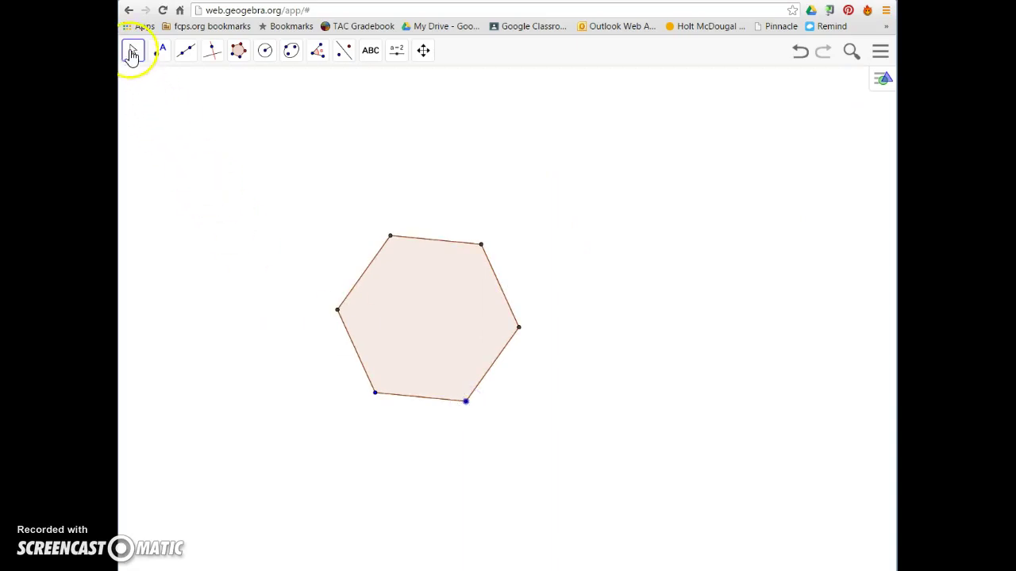
pyautogui.click(406, 291)
pyautogui.moveTo(407, 291)
pyautogui.mouseDown()
pyautogui.moveTo(624, 386)
pyautogui.moveTo(477, 357)
pyautogui.moveTo(382, 219)
pyautogui.moveTo(474, 336)
pyautogui.moveTo(332, 301)
pyautogui.moveTo(425, 294)
pyautogui.mouseUp()
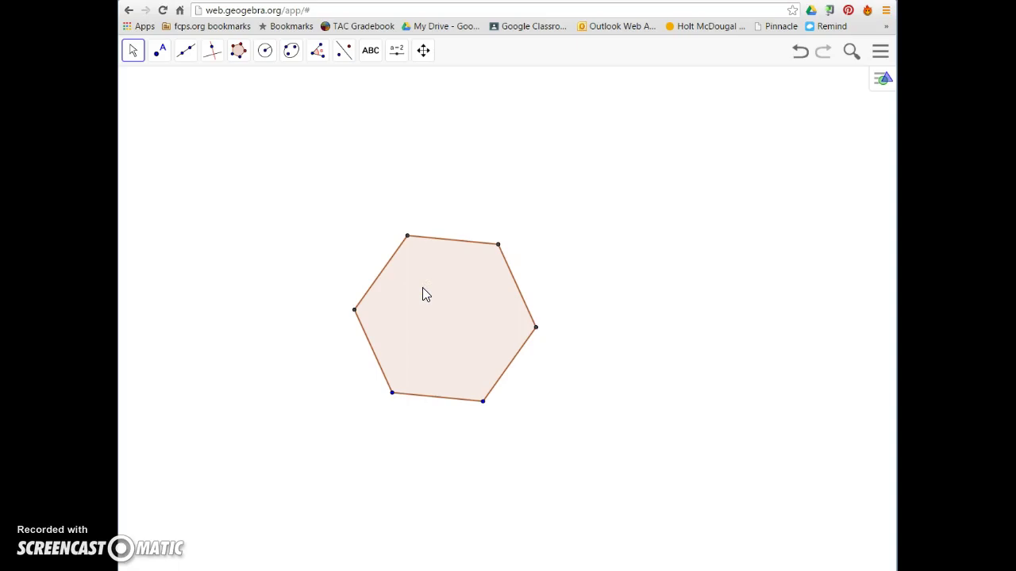
# Start an Angle with Given Size on a blank area, placing the leg point first and the vertex level with it to the left
pyautogui.click(424, 51)
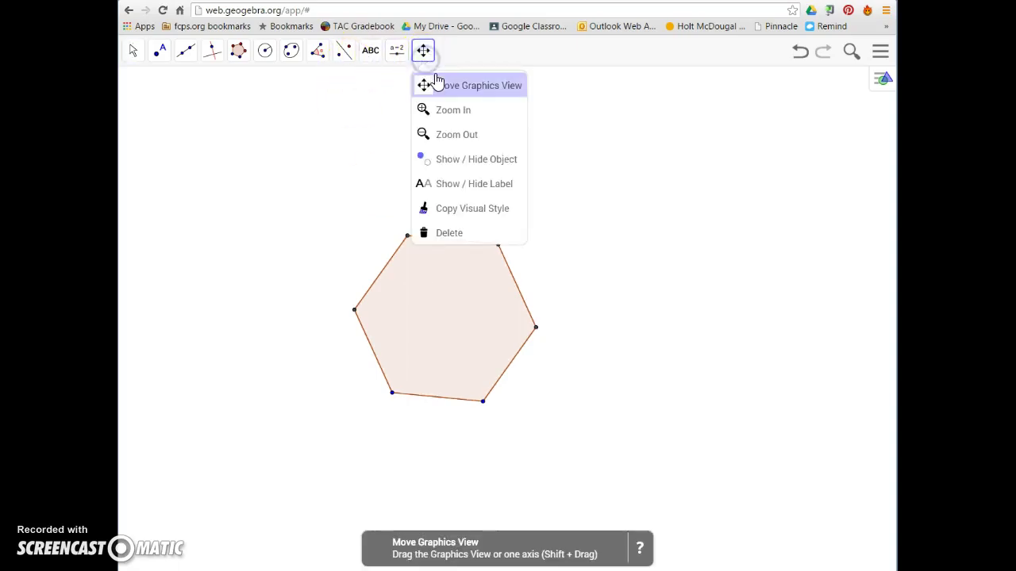
pyautogui.click(436, 79)
pyautogui.moveTo(592, 201); pyautogui.dragTo(170, 548)
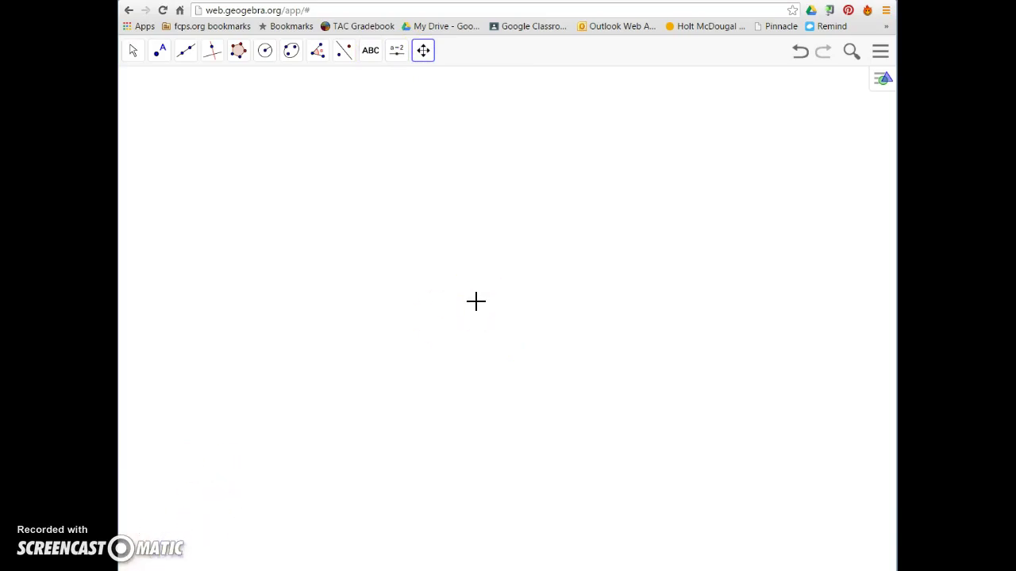
pyautogui.moveTo(476, 302); pyautogui.dragTo(319, 55)
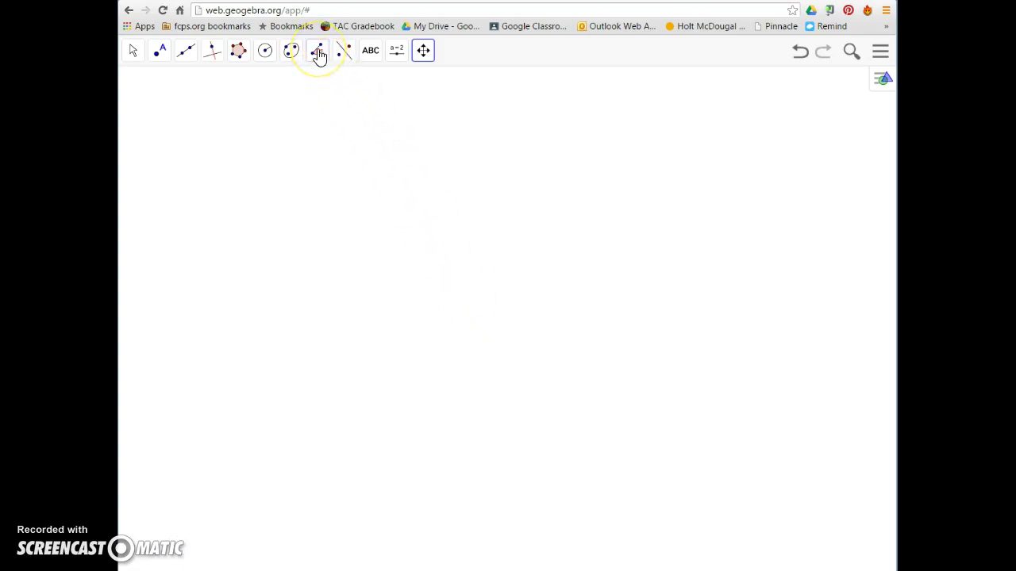
pyautogui.click(320, 52)
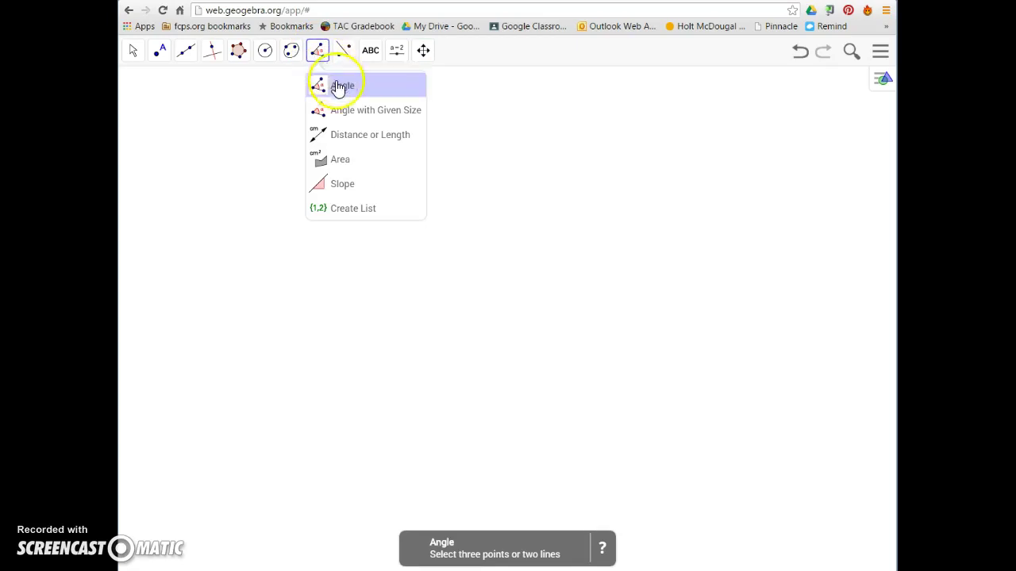
pyautogui.moveTo(335, 87); pyautogui.dragTo(352, 118)
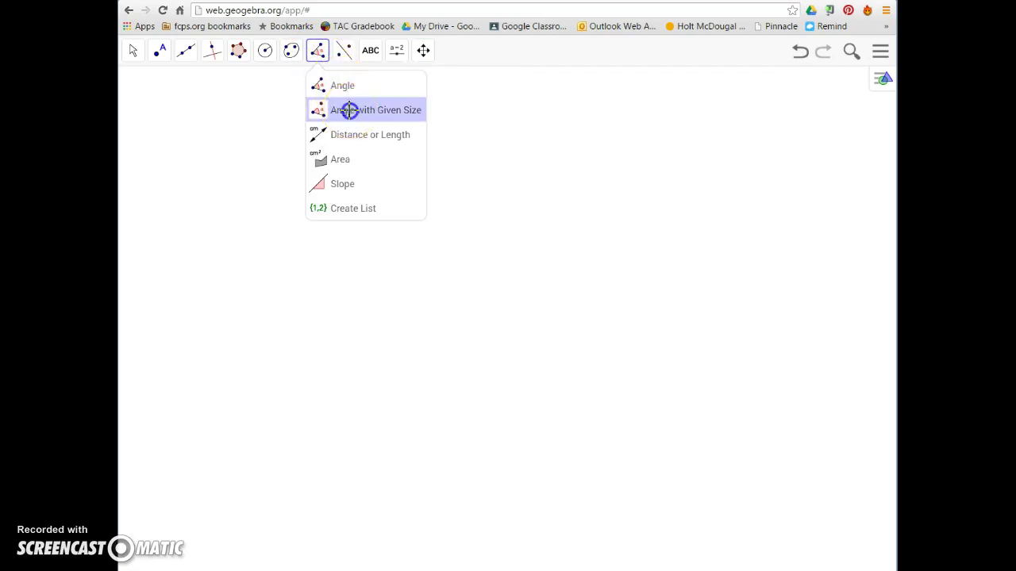
pyautogui.click(350, 110)
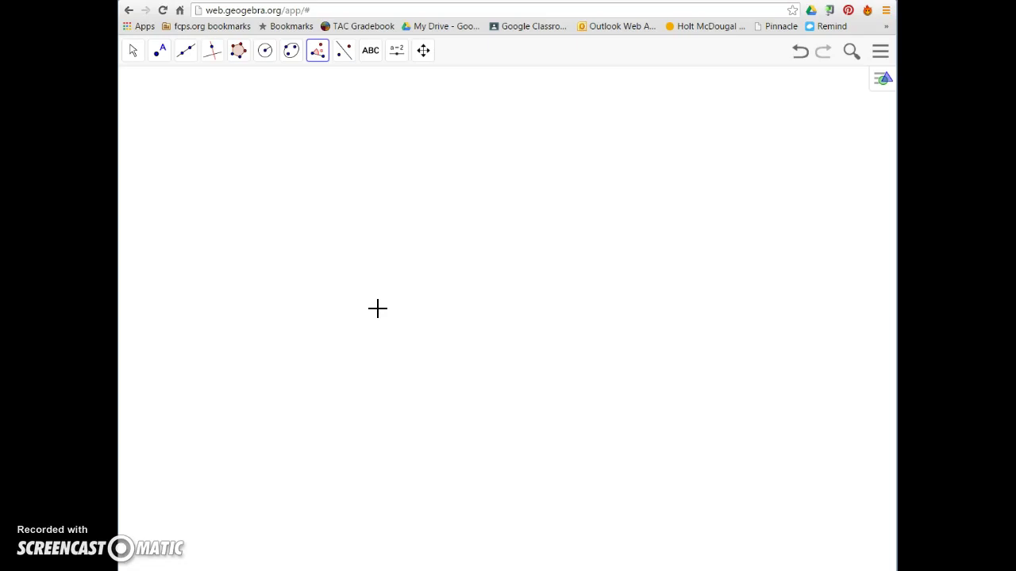
pyautogui.click(583, 362)
pyautogui.click(368, 362)
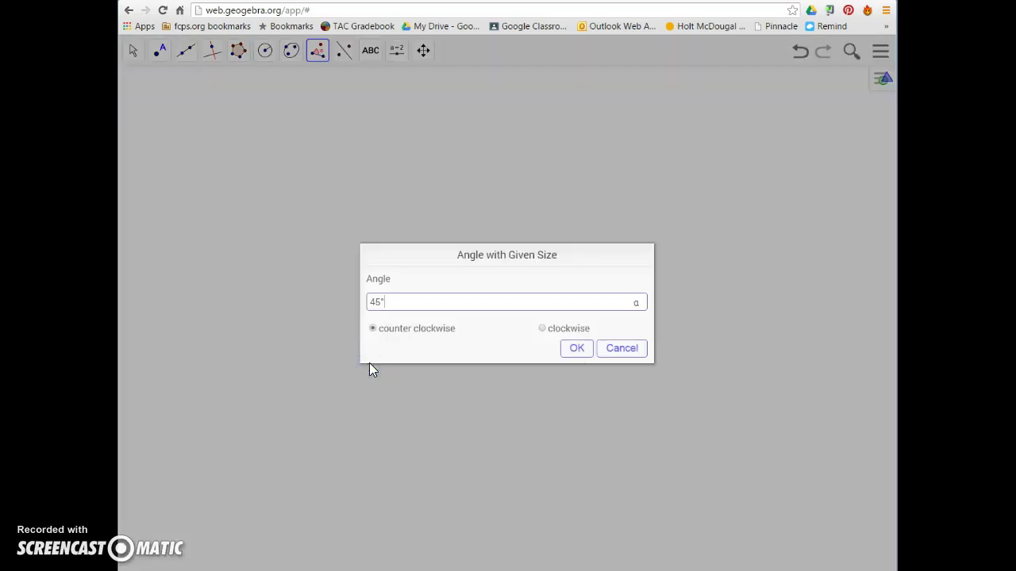
# Set the angle's size to 20° counter clockwise and create it
pyautogui.press('BackSpace')
pyautogui.press('BackSpace')
pyautogui.write('20')
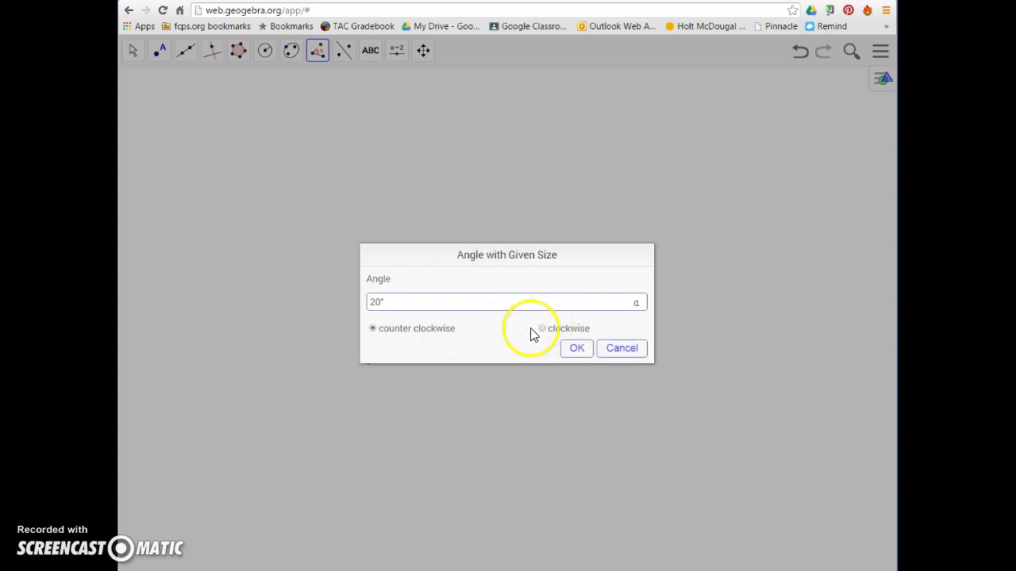
pyautogui.click(571, 349)
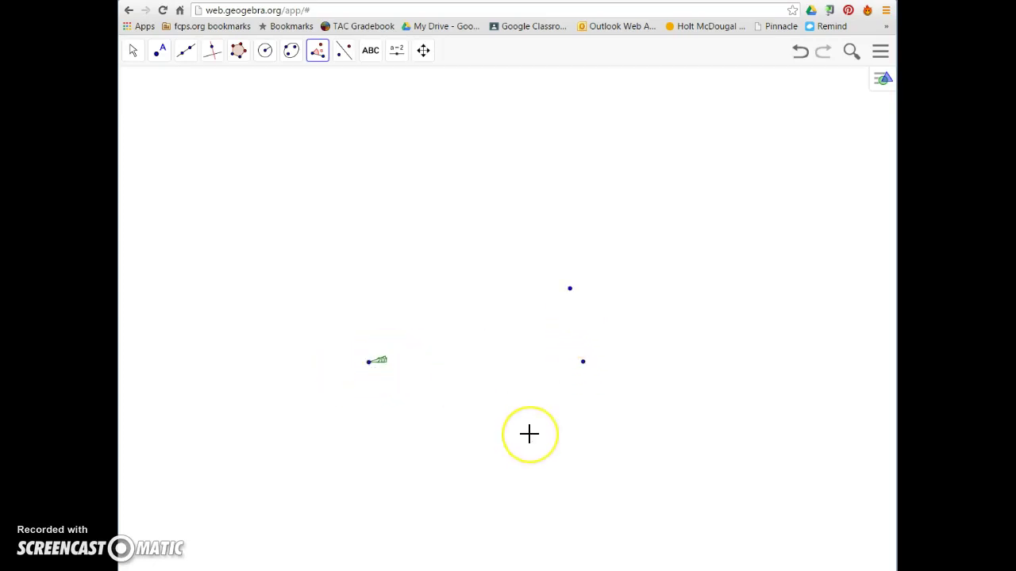
pyautogui.moveTo(571, 370)
pyautogui.mouseDown()
pyautogui.moveTo(590, 365)
pyautogui.moveTo(574, 304)
pyautogui.mouseUp()
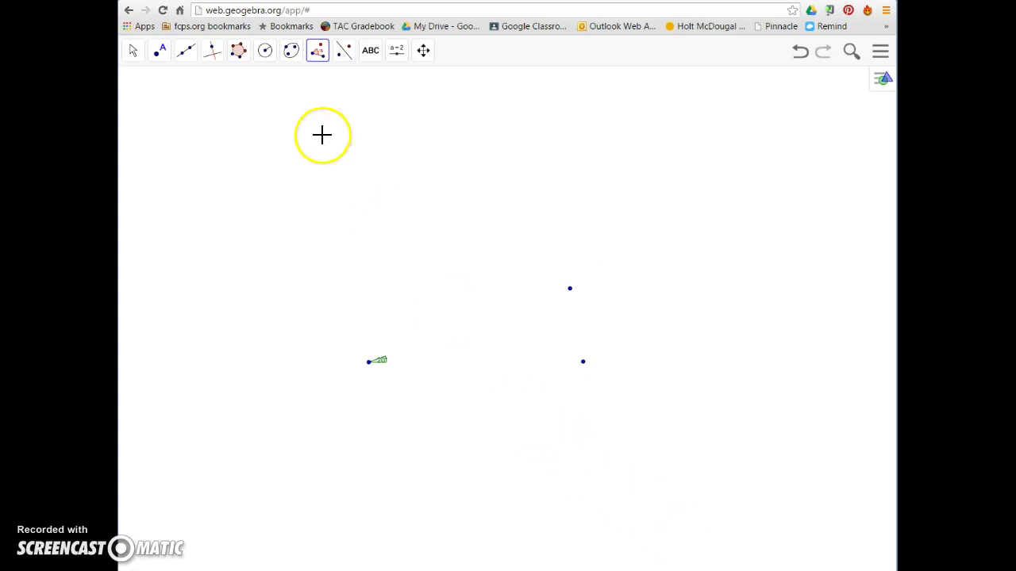
# Draw two lines through the angle's vertex, one through the upper point and one through the original leg point
pyautogui.click(185, 50)
pyautogui.click(211, 87)
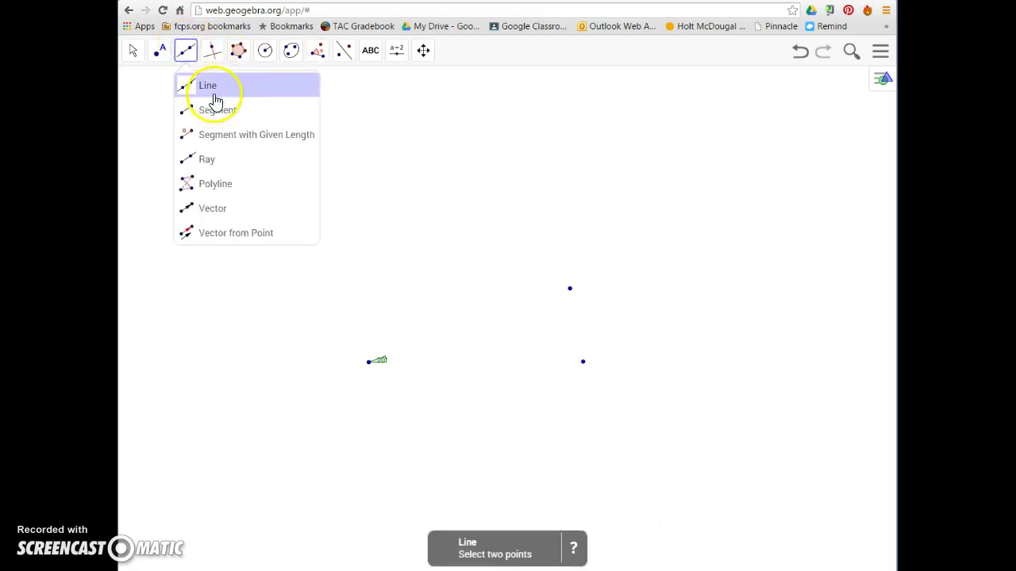
pyautogui.click(569, 288)
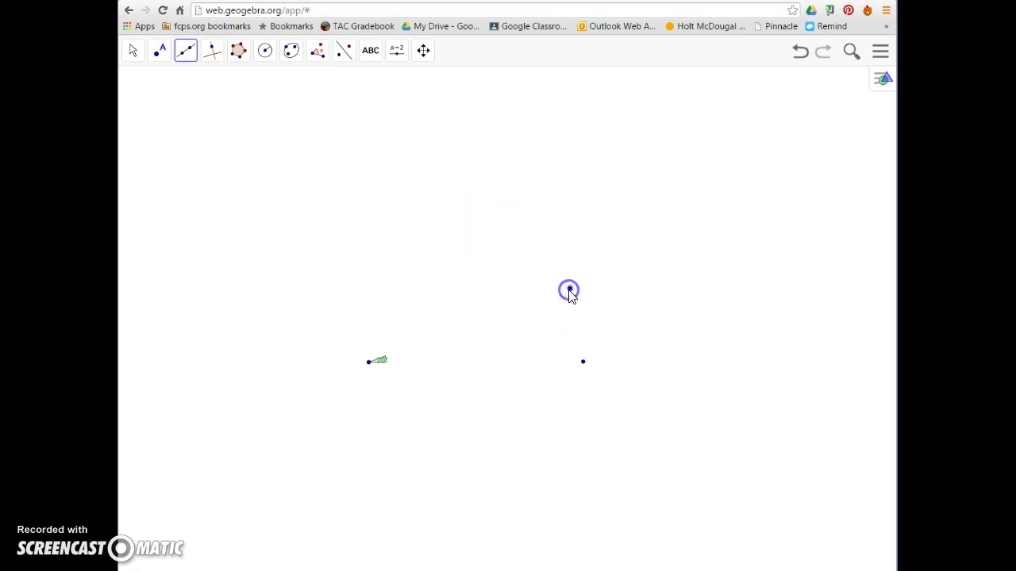
pyautogui.click(368, 363)
pyautogui.click(368, 363)
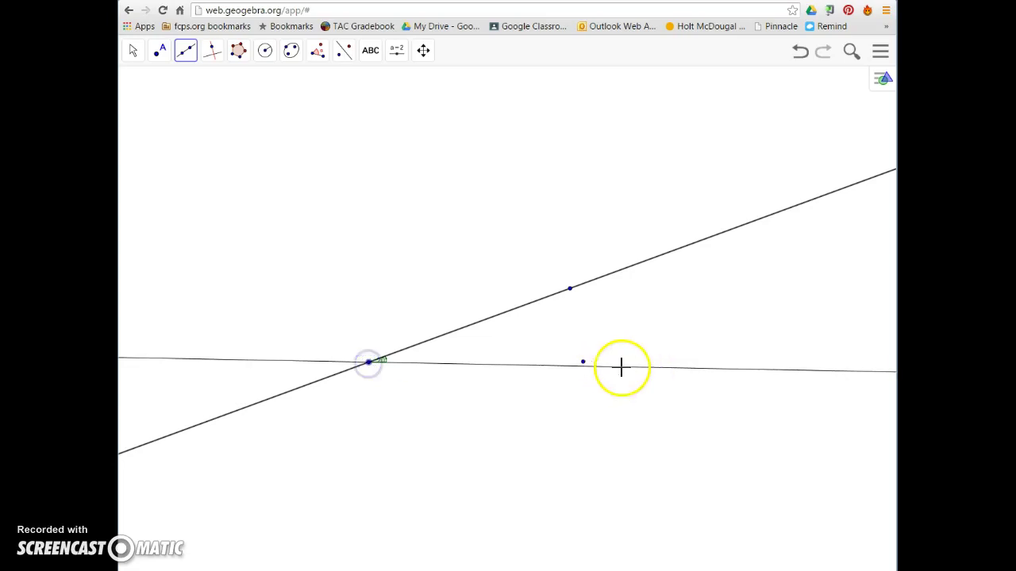
pyautogui.click(583, 362)
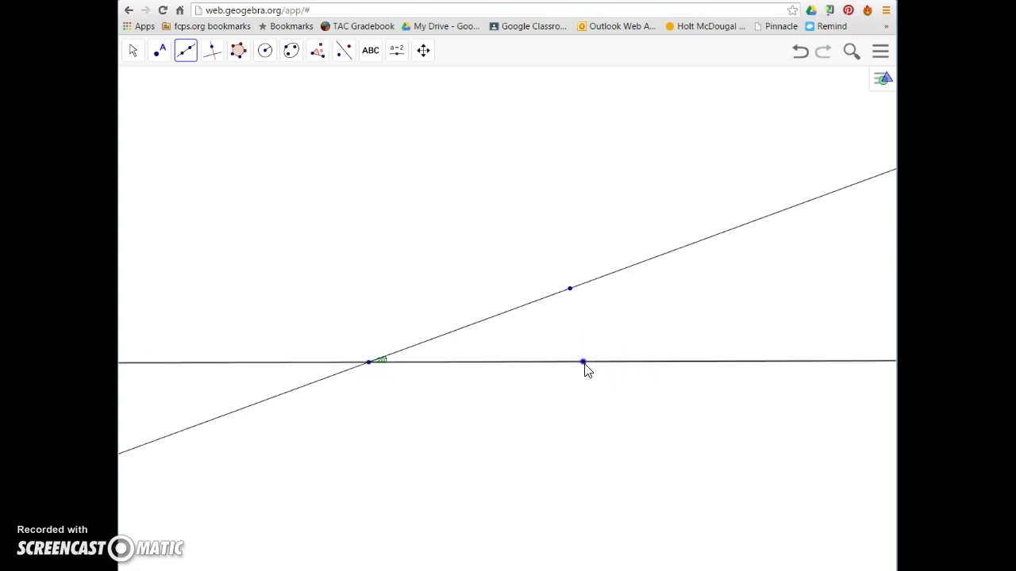
# Create a 50° clockwise Angle with Given Size, using the 20° angle's vertex as leg point and the other point on the near-horizontal line as vertex
pyautogui.click(317, 50)
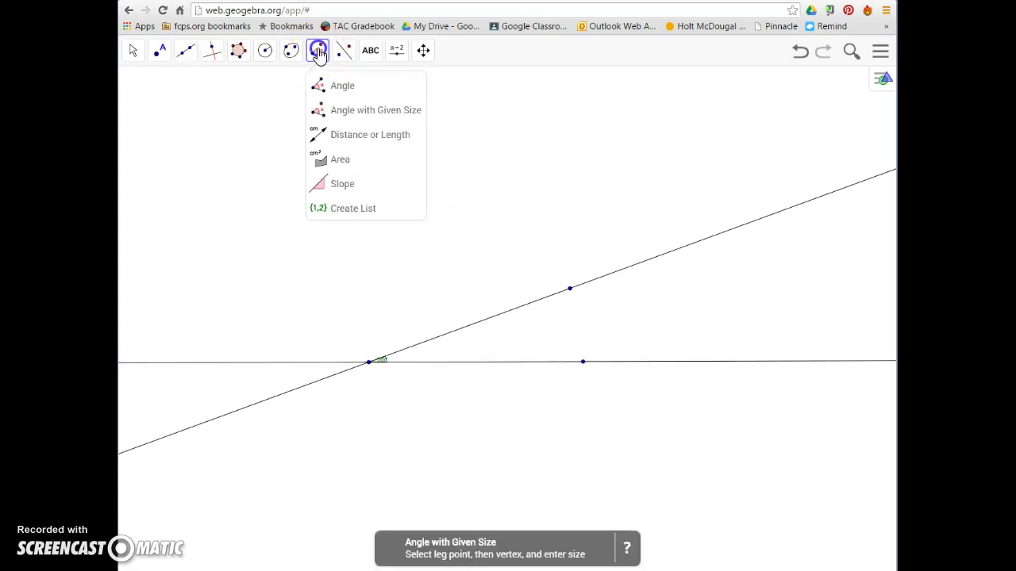
pyautogui.click(342, 112)
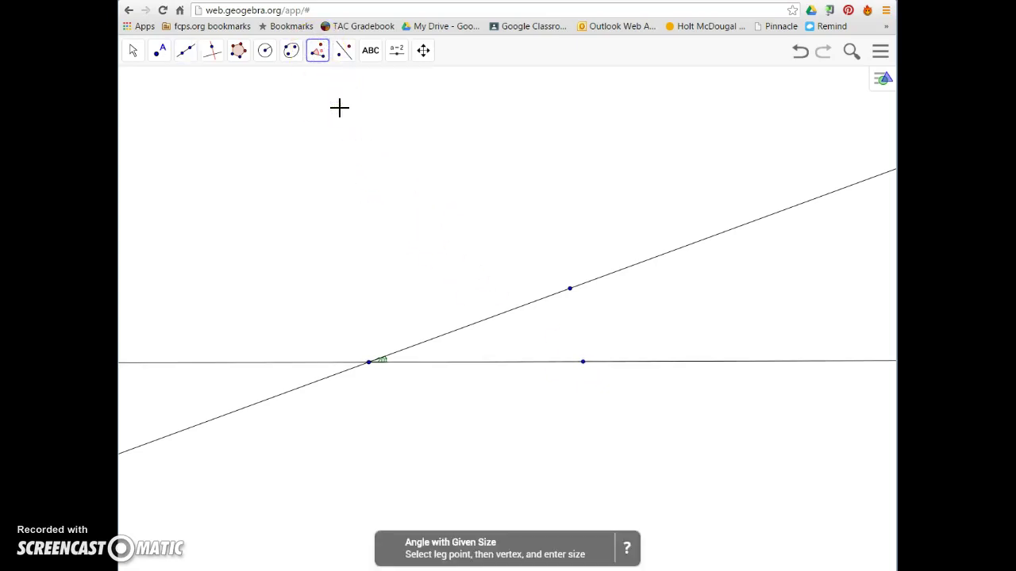
pyautogui.click(369, 365)
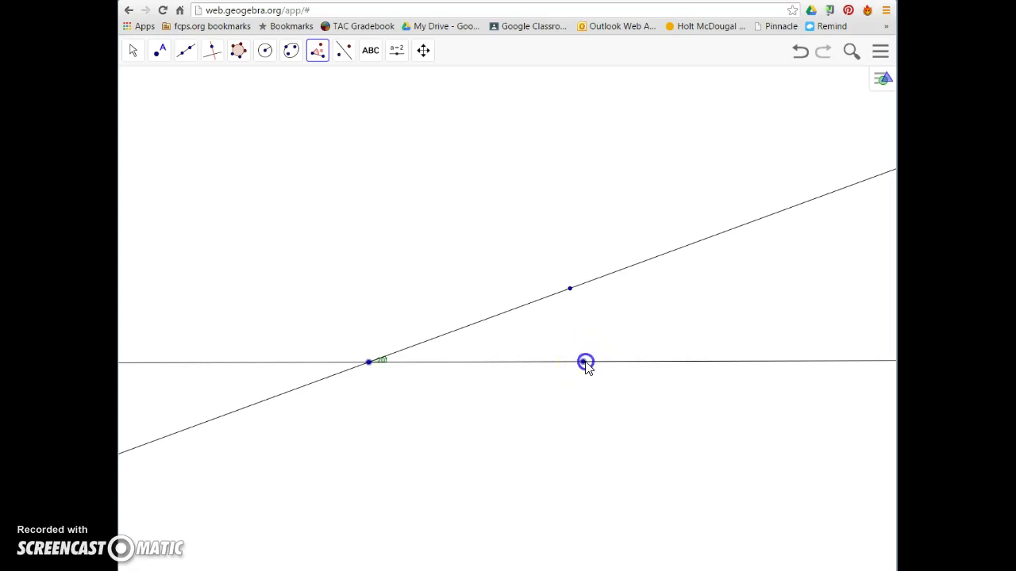
pyautogui.click(584, 363)
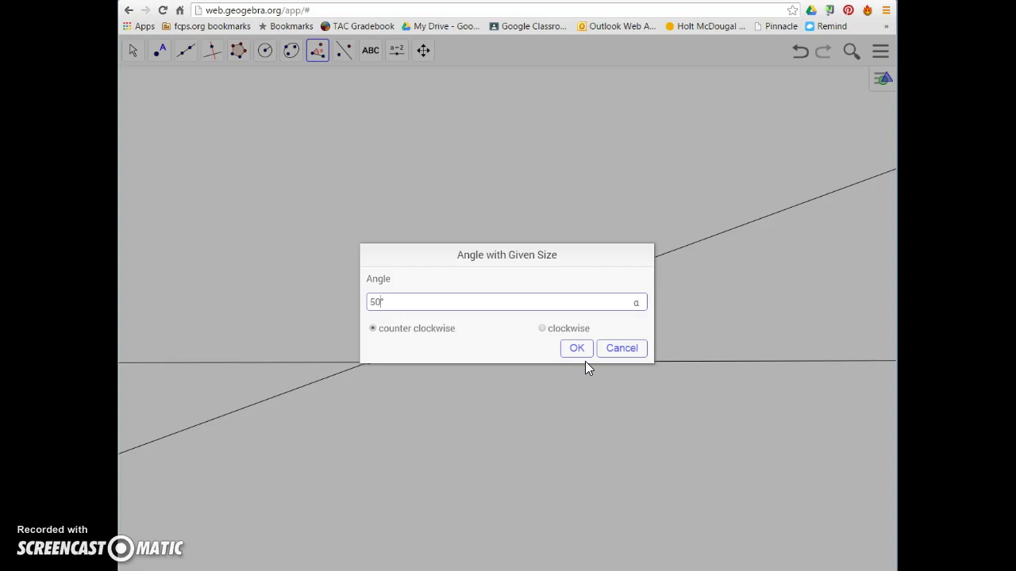
pyautogui.click(543, 329)
pyautogui.click(574, 346)
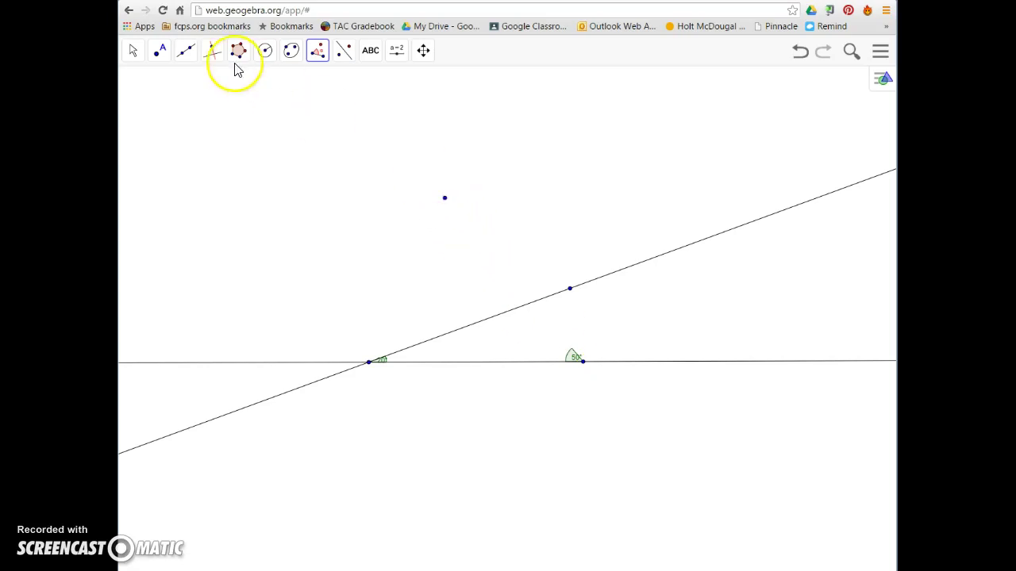
# Draw a line through the new upper point and the vertex of the 50° angle
pyautogui.click(182, 54)
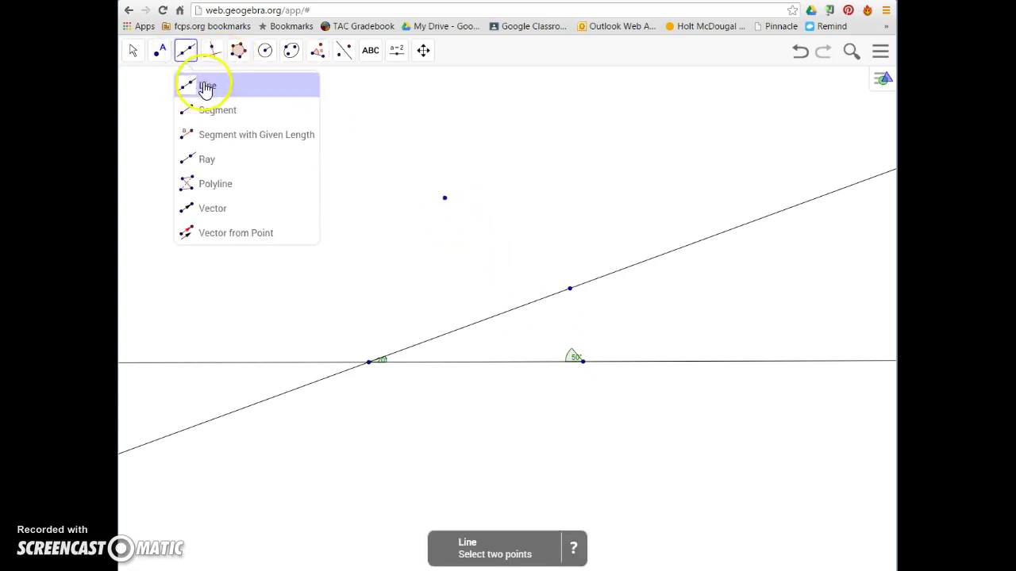
pyautogui.click(199, 85)
pyautogui.click(444, 198)
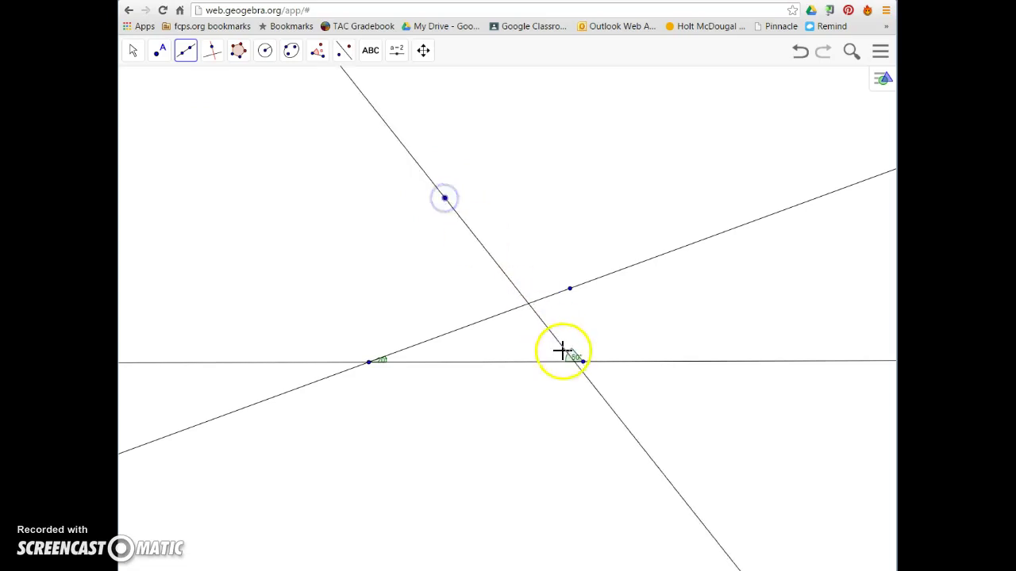
pyautogui.click(583, 361)
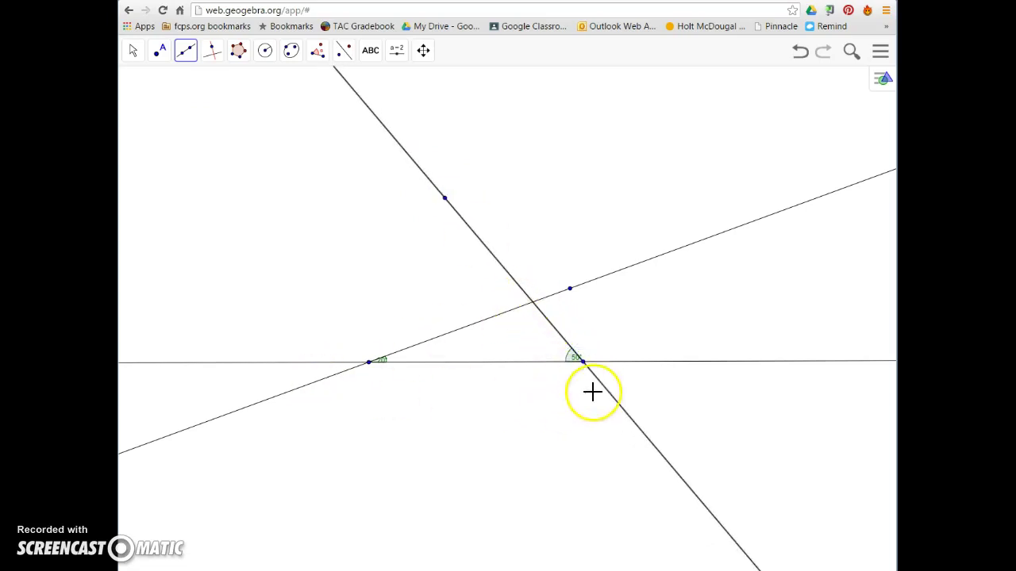
# Draw a triangle polygon on the three lines' intersections and move its 20° vertex outward to the left and slightly down
pyautogui.click(238, 50)
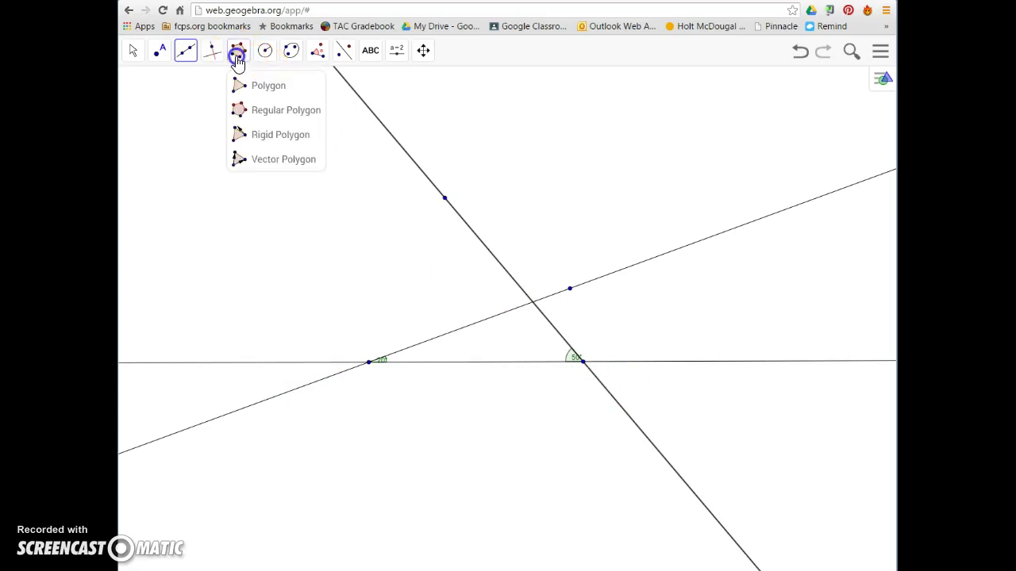
pyautogui.click(249, 87)
pyautogui.click(583, 362)
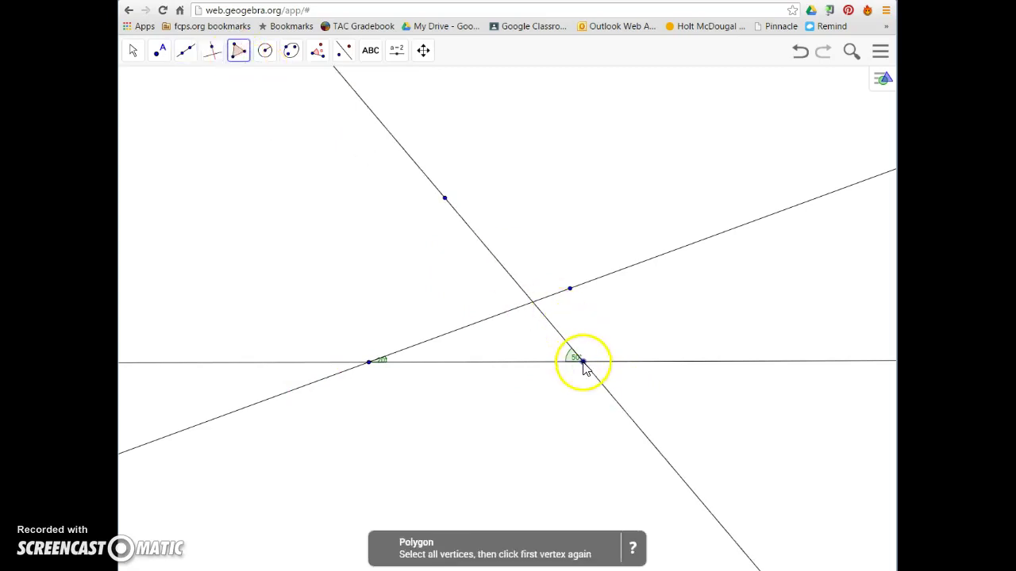
pyautogui.click(368, 362)
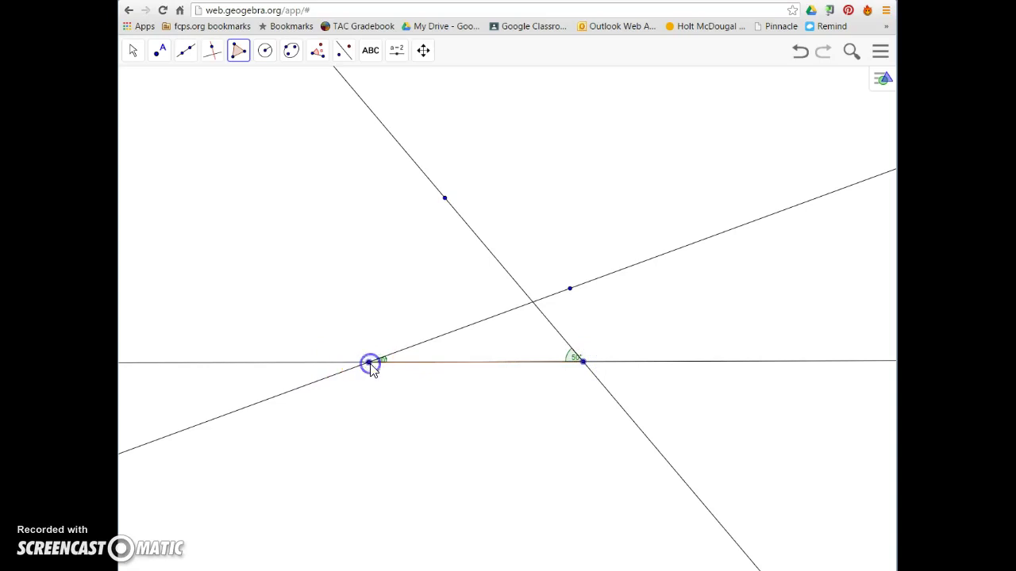
pyautogui.click(528, 307)
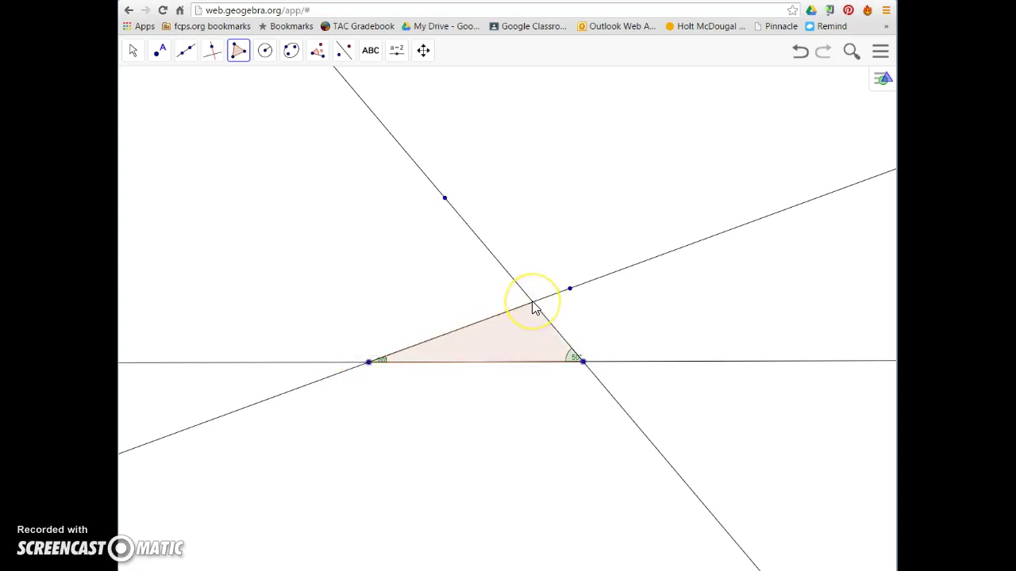
pyautogui.click(582, 361)
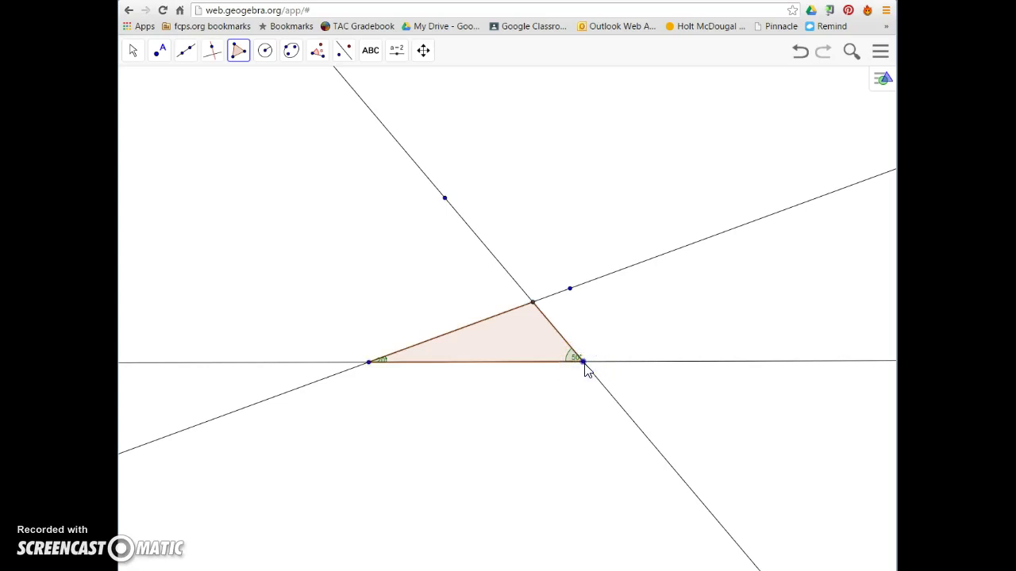
pyautogui.click(133, 52)
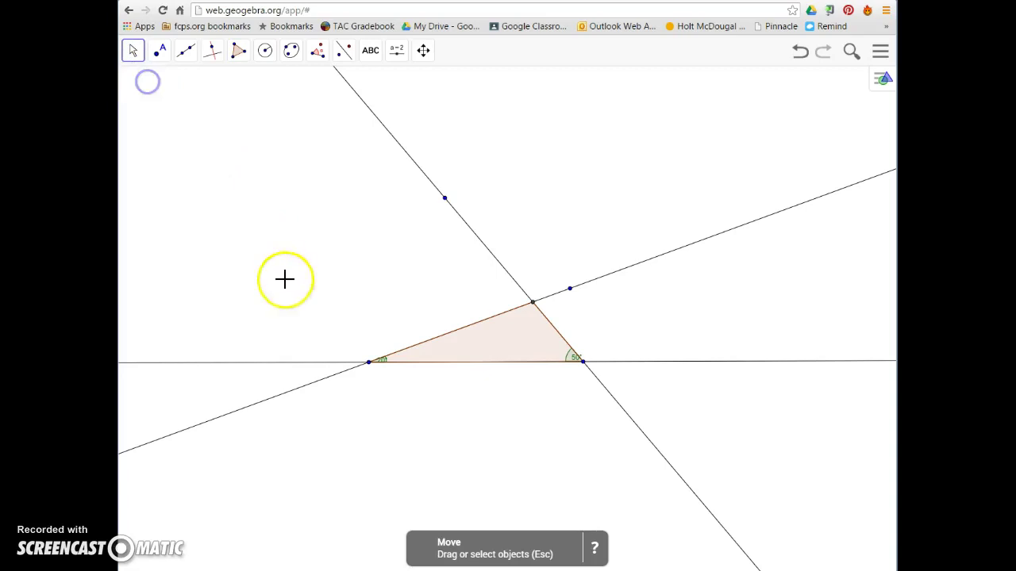
pyautogui.moveTo(372, 366); pyautogui.dragTo(280, 370)
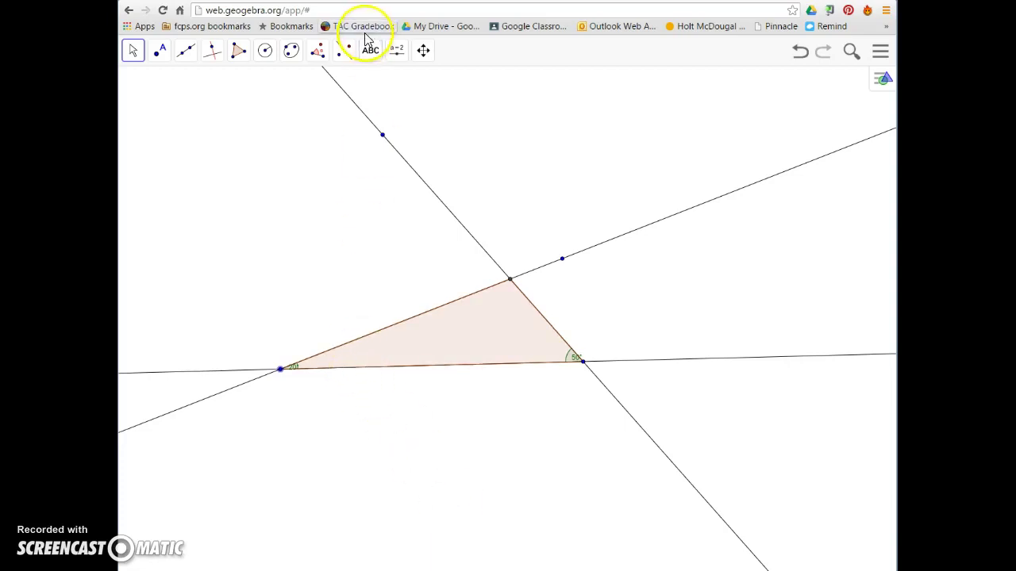
# Measure the triangle's angle at its top vertex with the Angle tool, selecting the left, top and right vertices in order
pyautogui.click(320, 55)
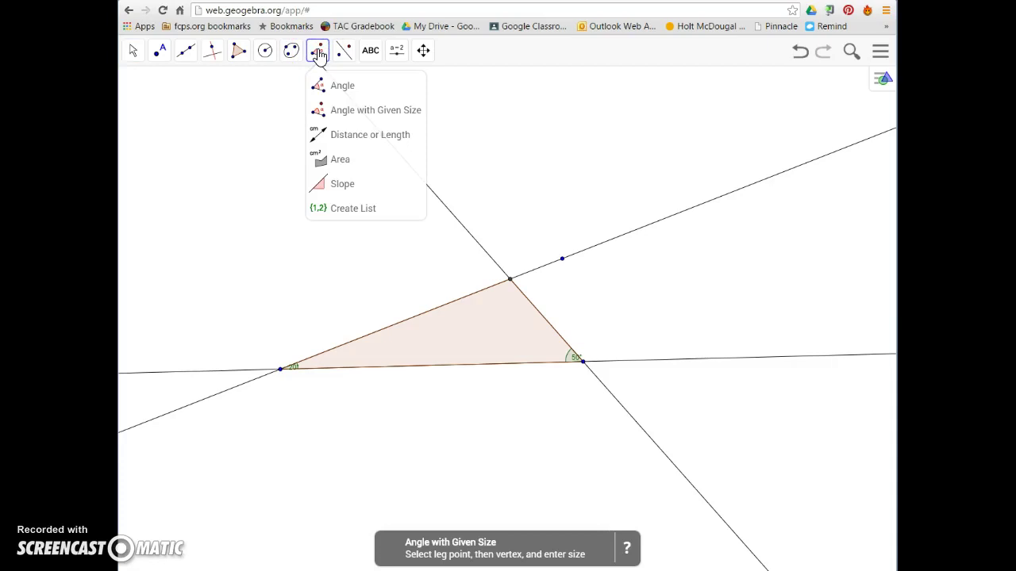
pyautogui.click(338, 90)
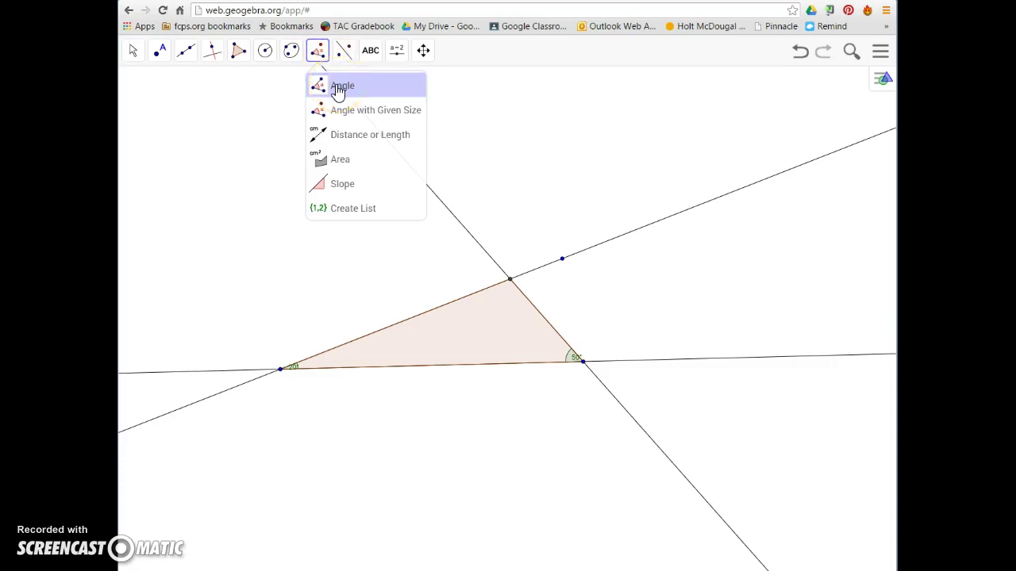
pyautogui.click(280, 370)
pyautogui.click(279, 370)
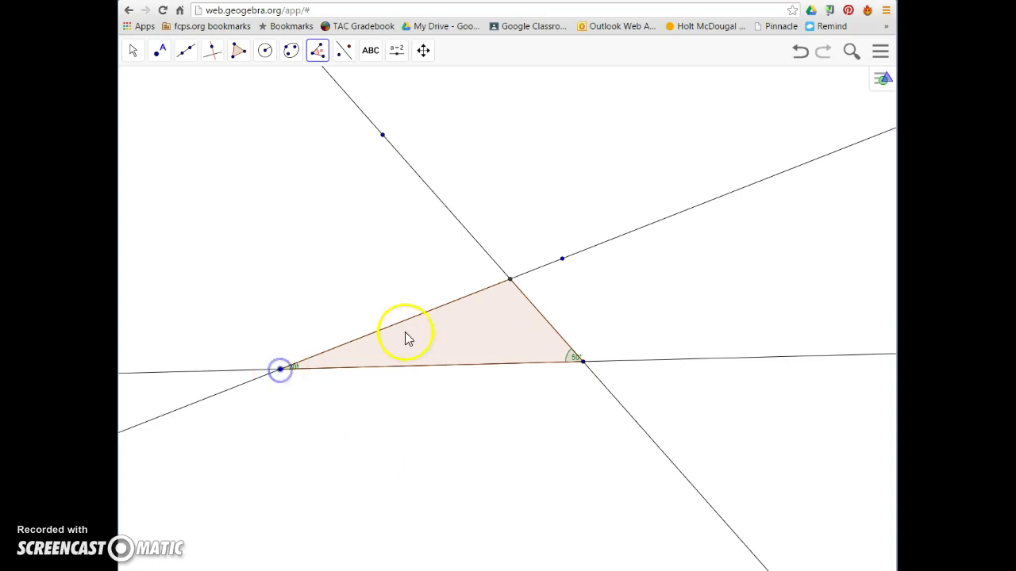
pyautogui.click(509, 281)
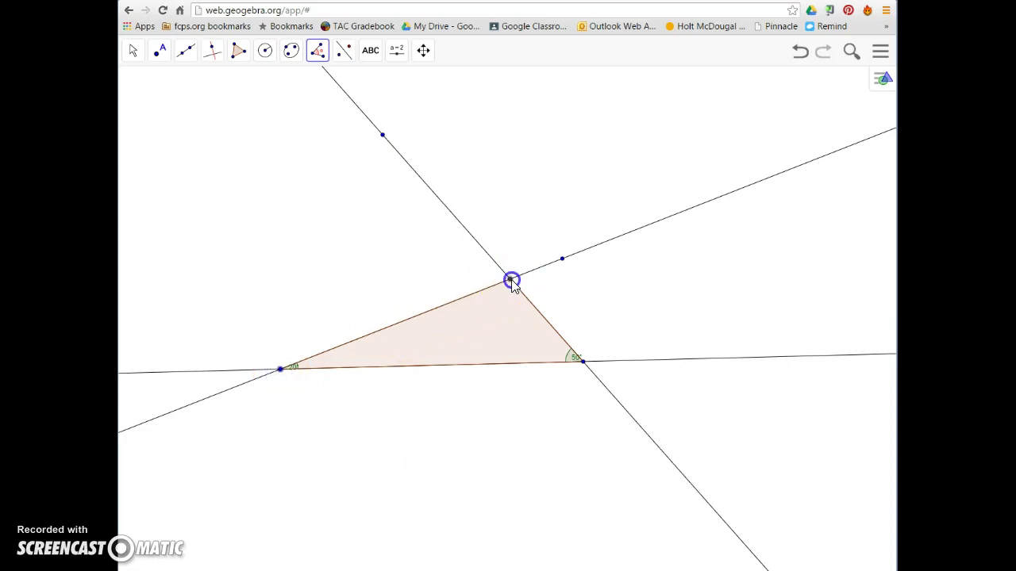
pyautogui.click(583, 363)
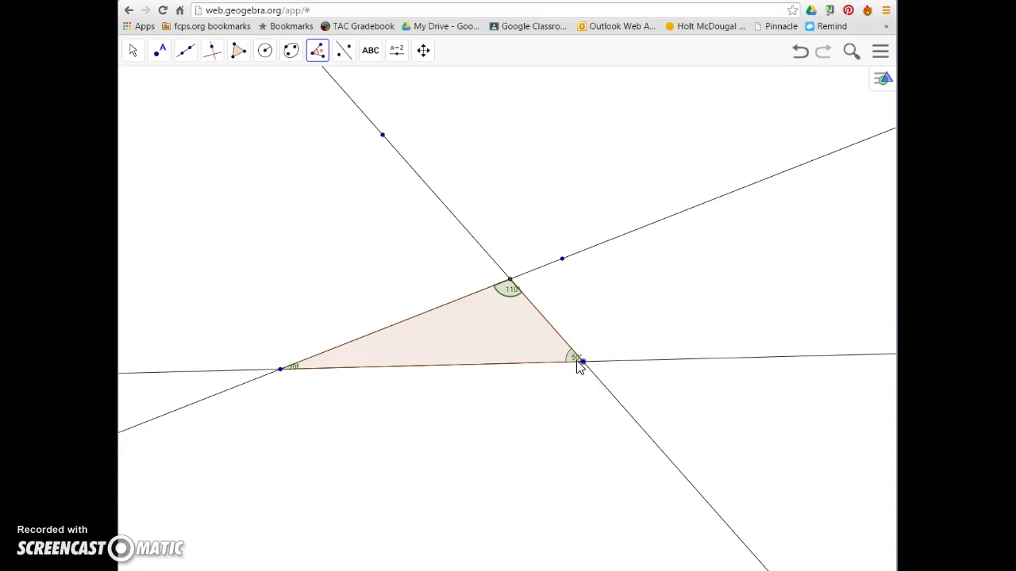
pyautogui.click(363, 363)
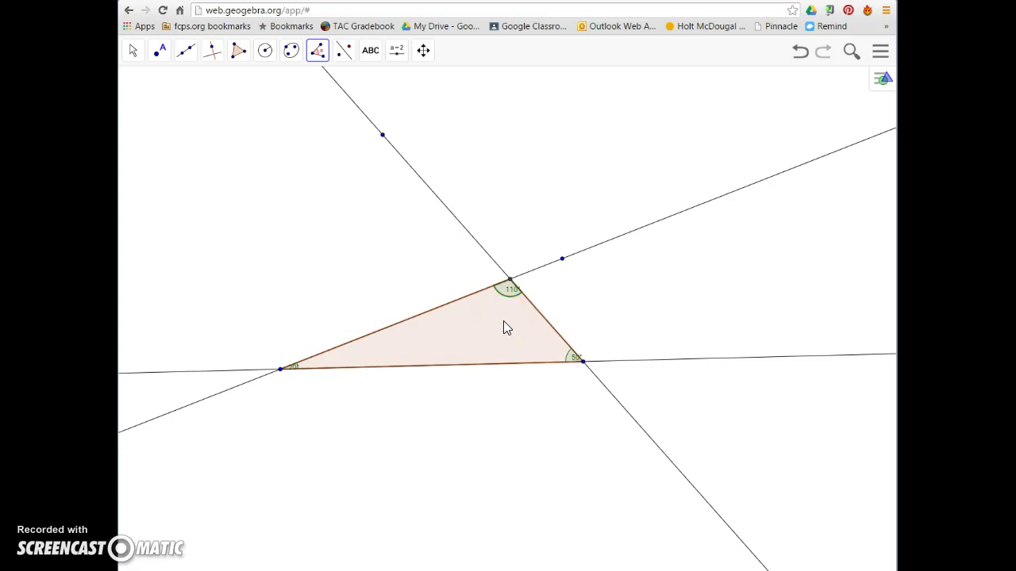
# Draw a line through two new points on a blank area of the graphics view, rising gently to the right
pyautogui.click(424, 50)
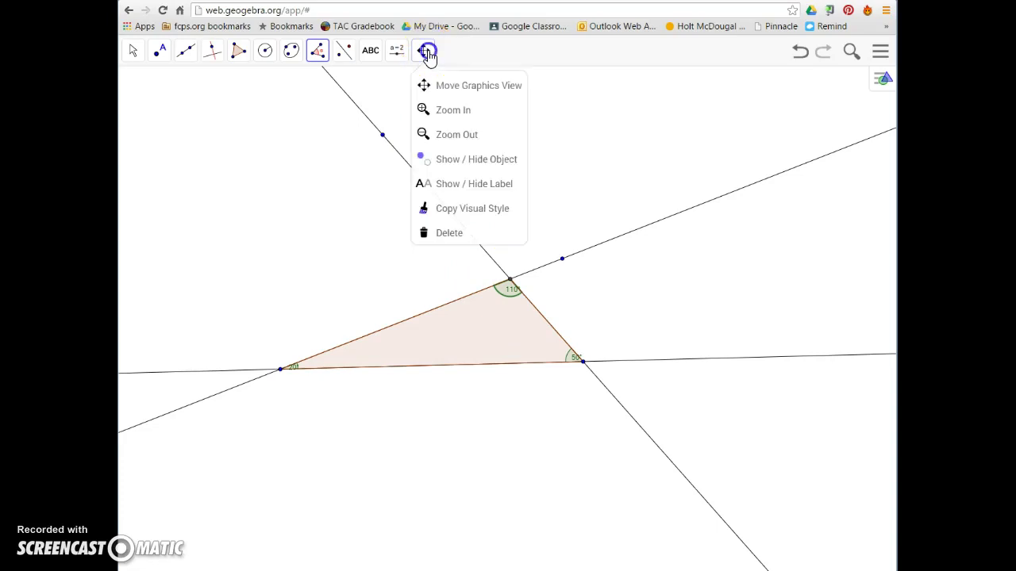
pyautogui.click(448, 82)
pyautogui.click(538, 156)
pyautogui.moveTo(538, 155); pyautogui.dragTo(189, 418)
pyautogui.moveTo(478, 286); pyautogui.dragTo(548, 570)
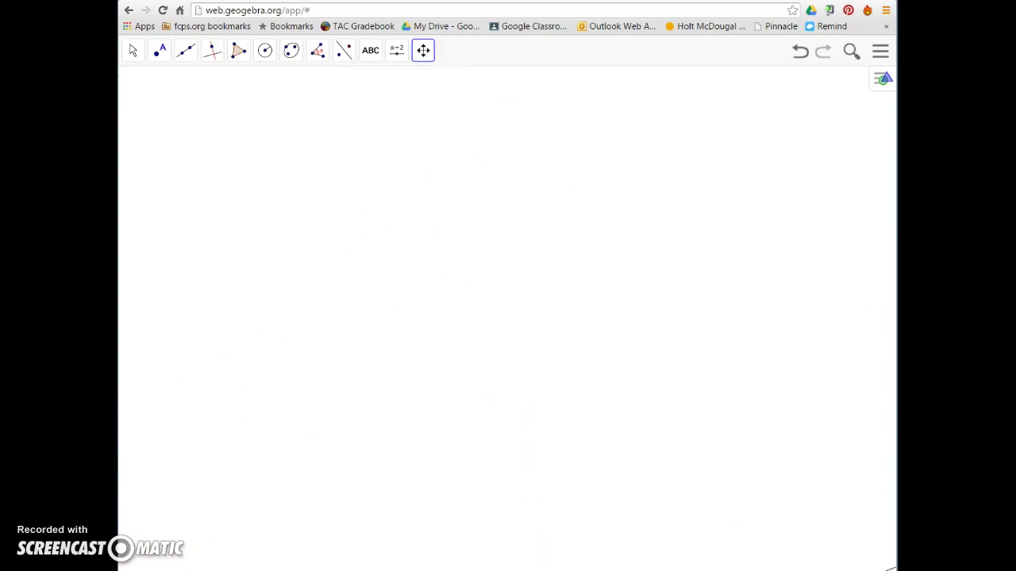
pyautogui.moveTo(562, 293); pyautogui.dragTo(567, 378)
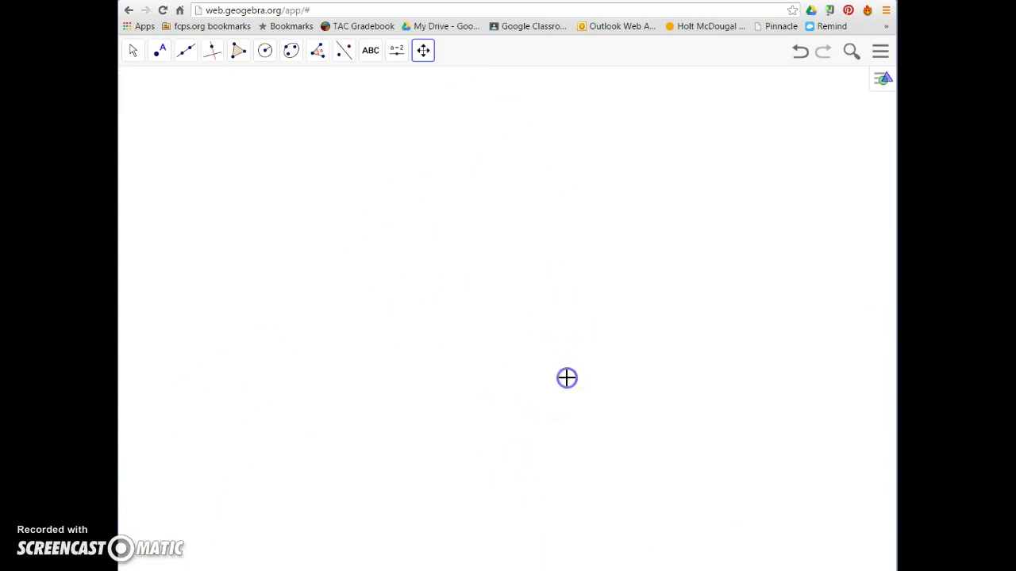
pyautogui.click(187, 54)
pyautogui.click(205, 85)
pyautogui.click(271, 299)
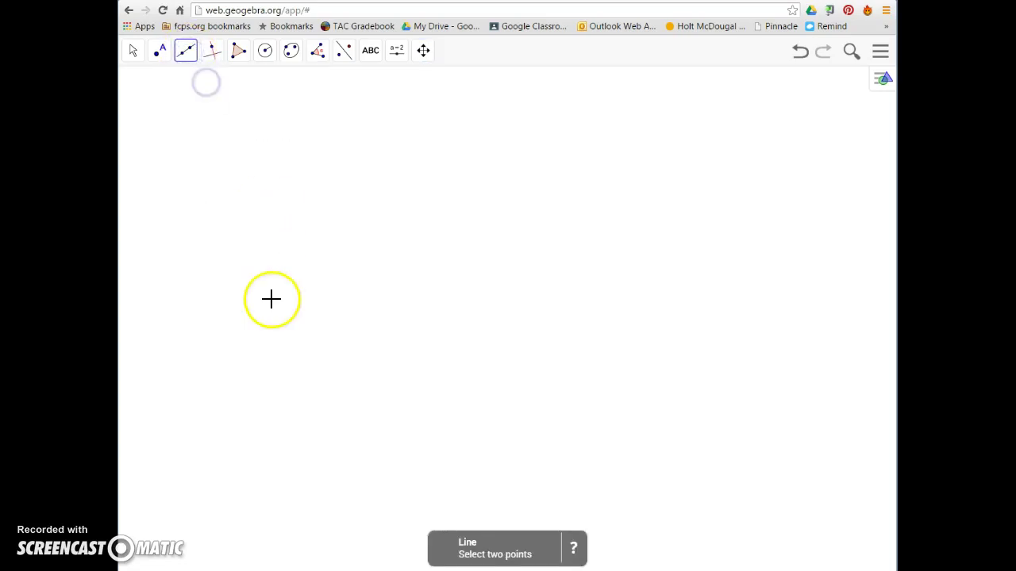
pyautogui.click(618, 226)
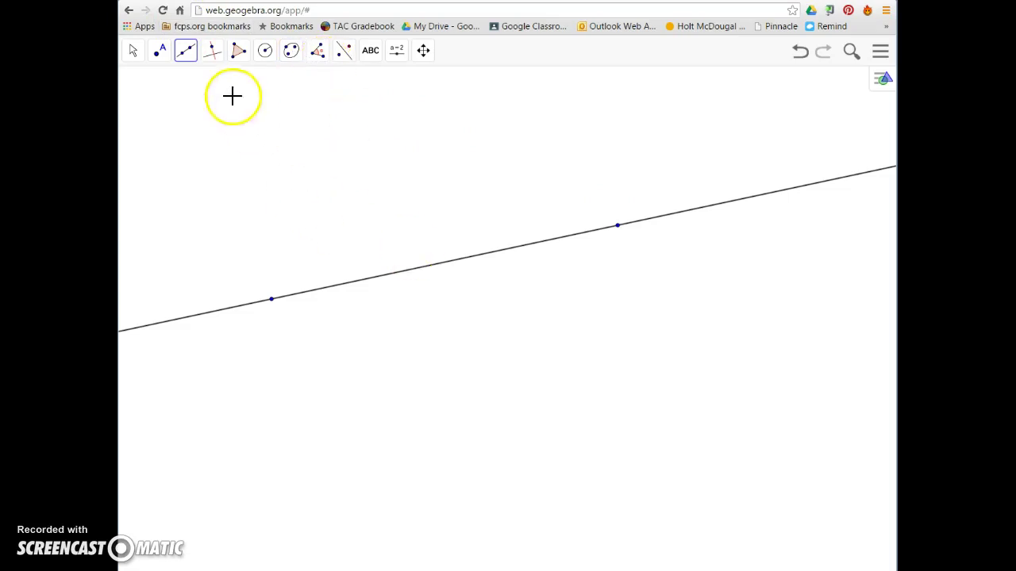
# Construct a parallel to the line through a new point placed below its left part
pyautogui.click(186, 49)
pyautogui.moveTo(210, 54)
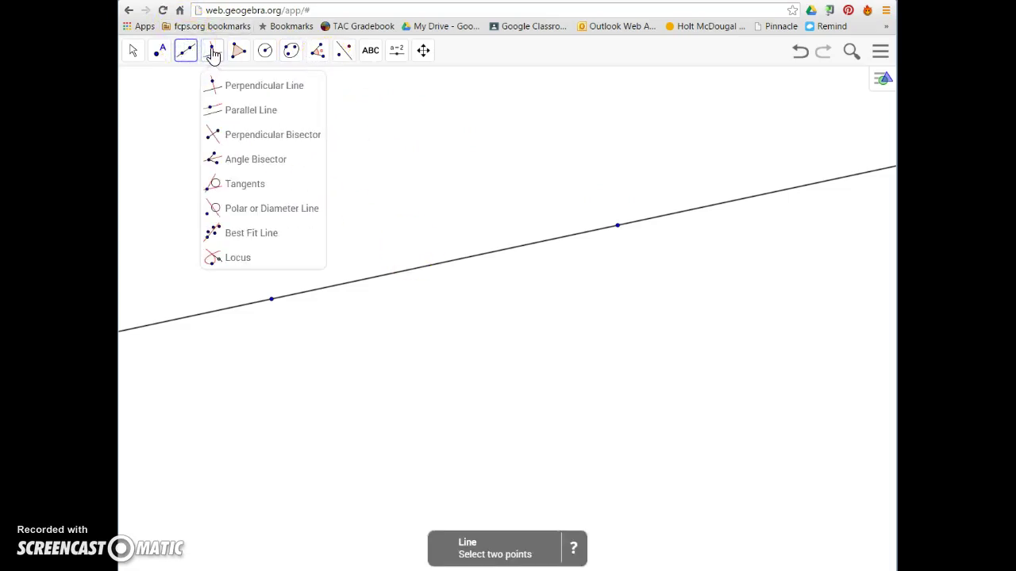
pyautogui.click(237, 116)
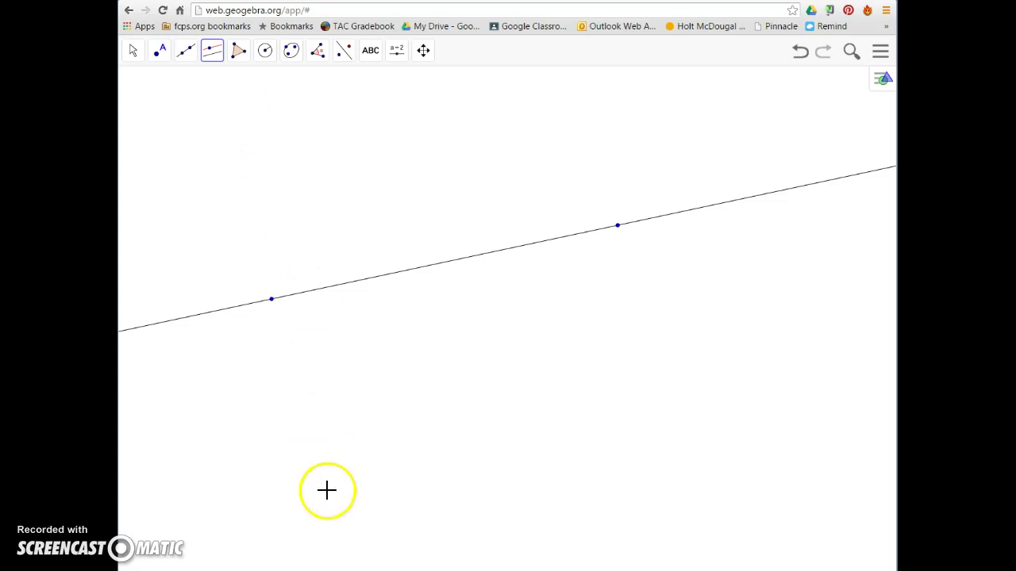
pyautogui.click(292, 462)
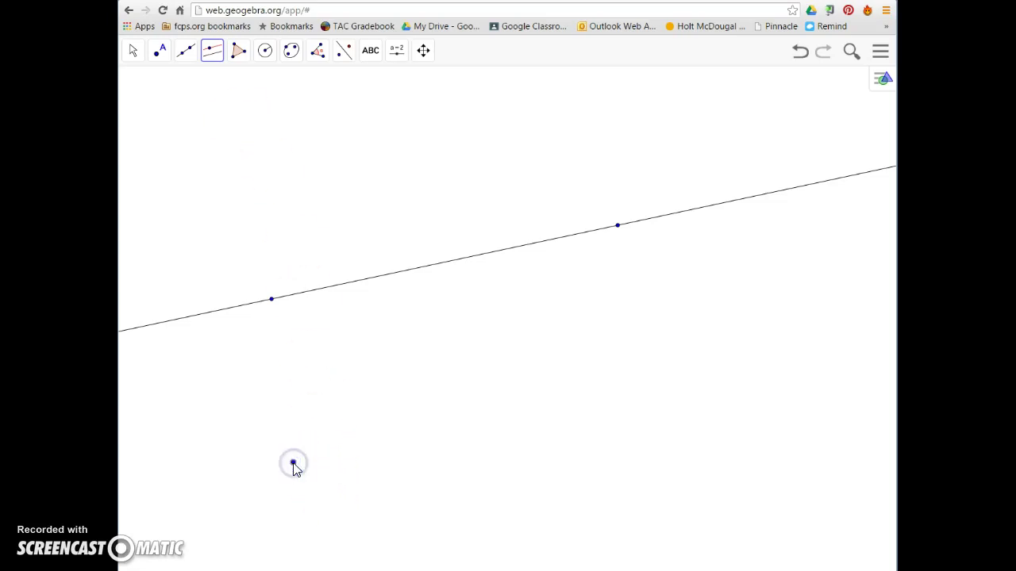
pyautogui.click(308, 300)
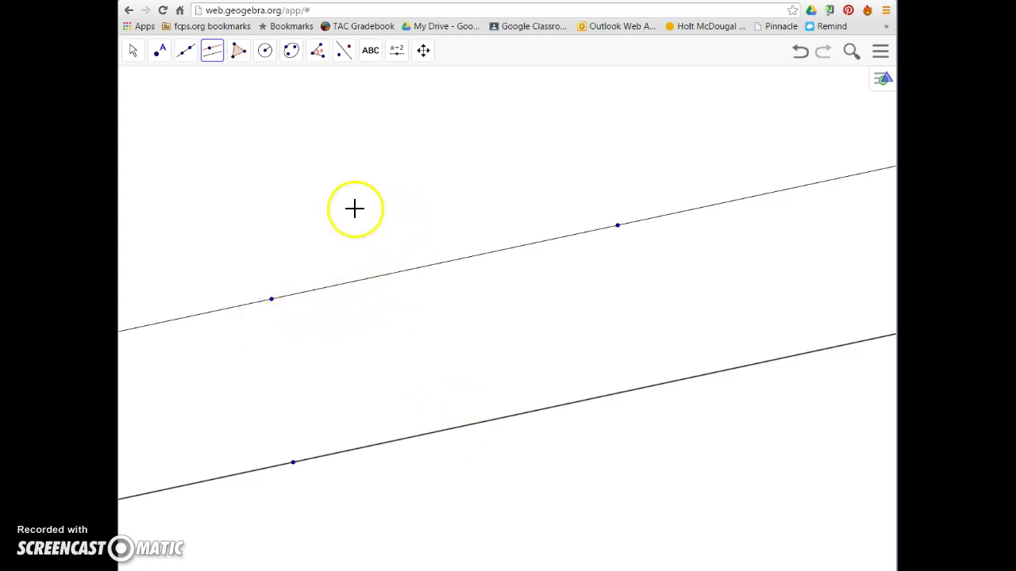
# Construct a perpendicular to the upper line through a new point placed between the two parallel lines
pyautogui.click(211, 50)
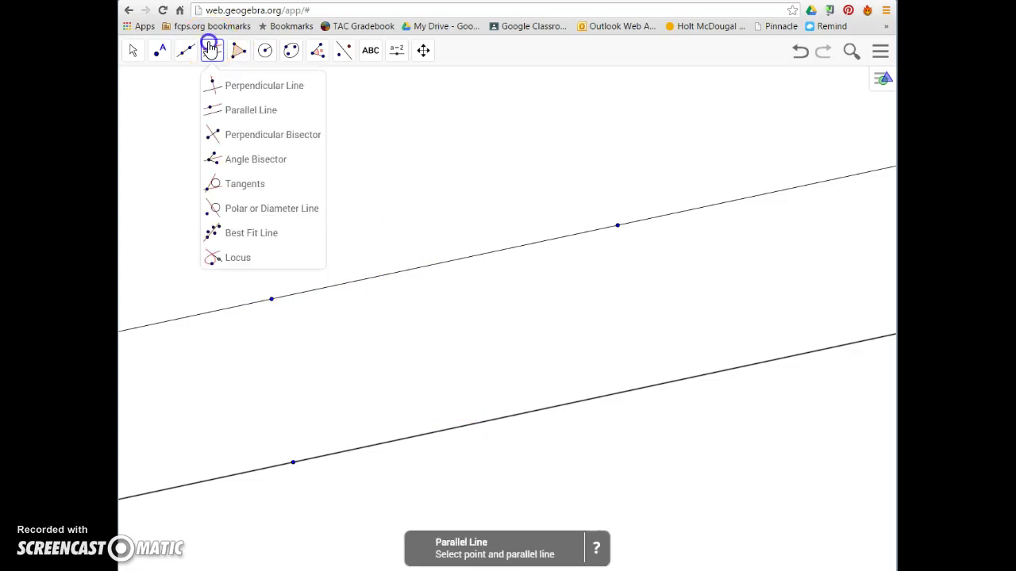
pyautogui.click(230, 84)
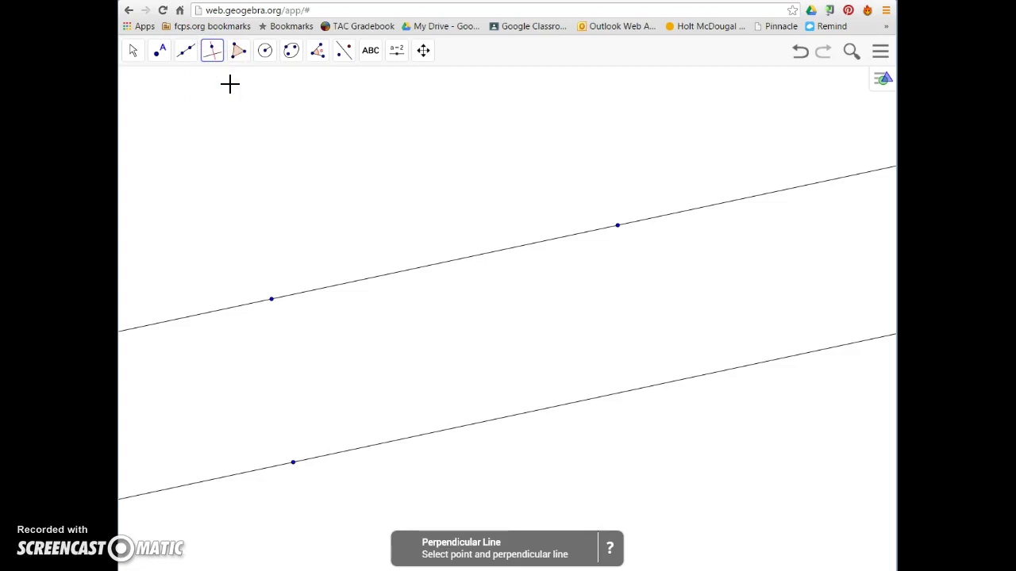
pyautogui.click(452, 262)
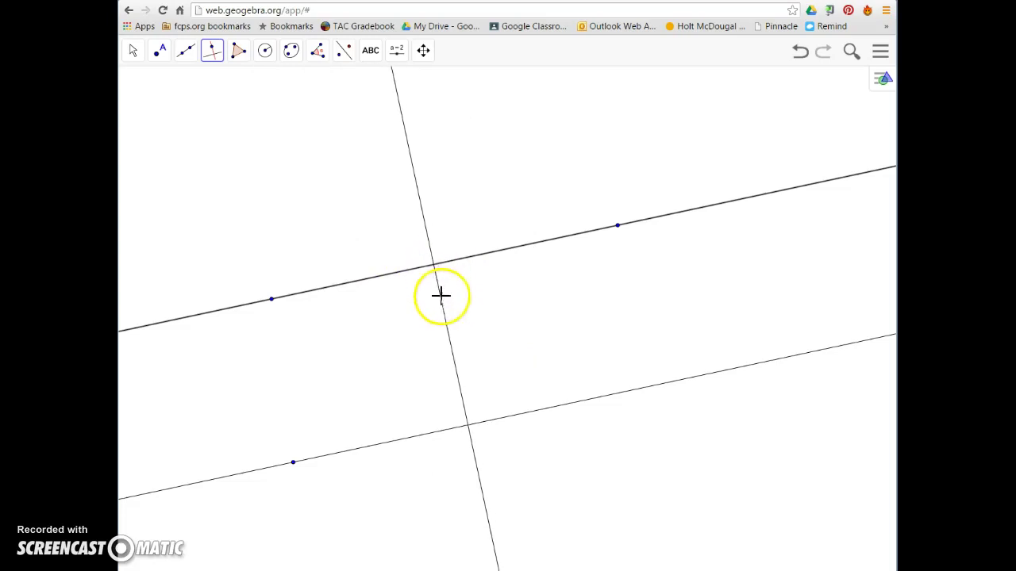
pyautogui.click(449, 343)
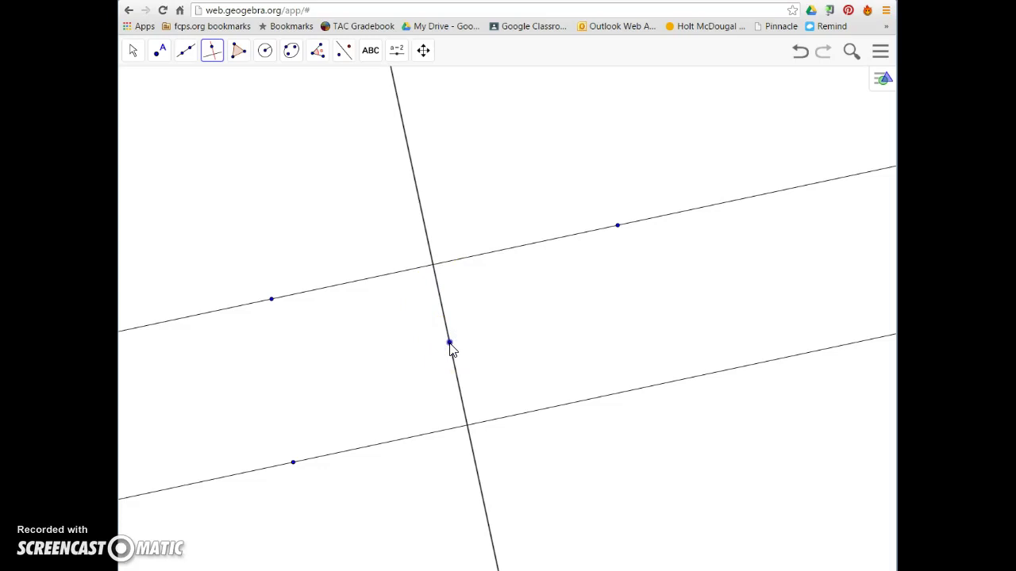
pyautogui.click(431, 265)
pyautogui.click(434, 262)
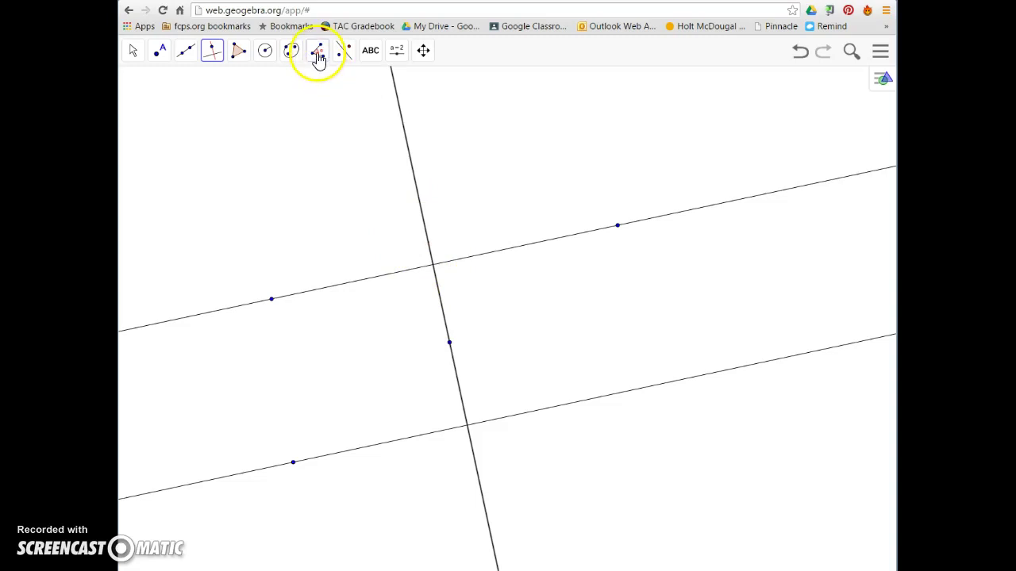